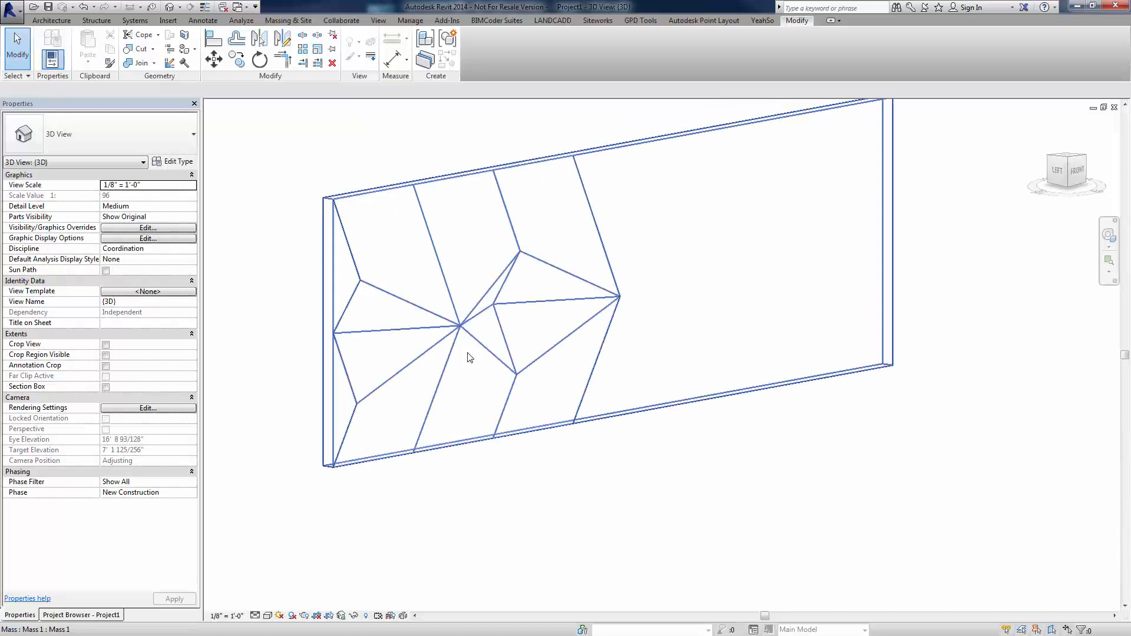
# - Edit the wall-shaped mass in place and delete the three faceted forms along its front face
pyautogui.keyDown('shift'); pyautogui.moveTo(594, 371); pyautogui.dragTo(589, 420, button='middle'); pyautogui.keyUp('shift')
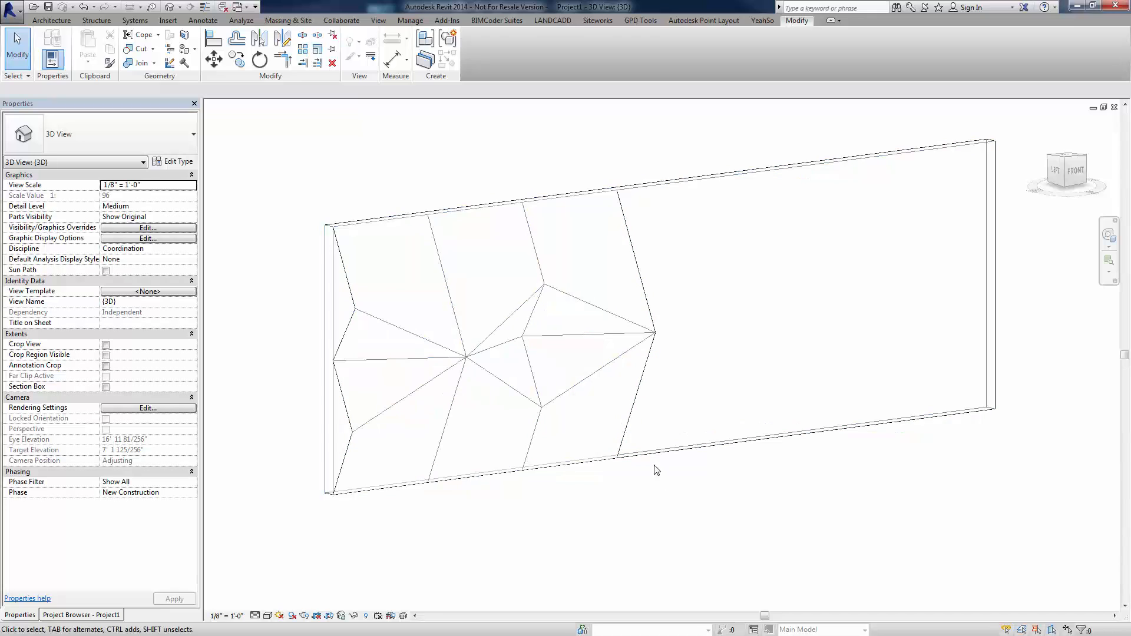
pyautogui.click(612, 377)
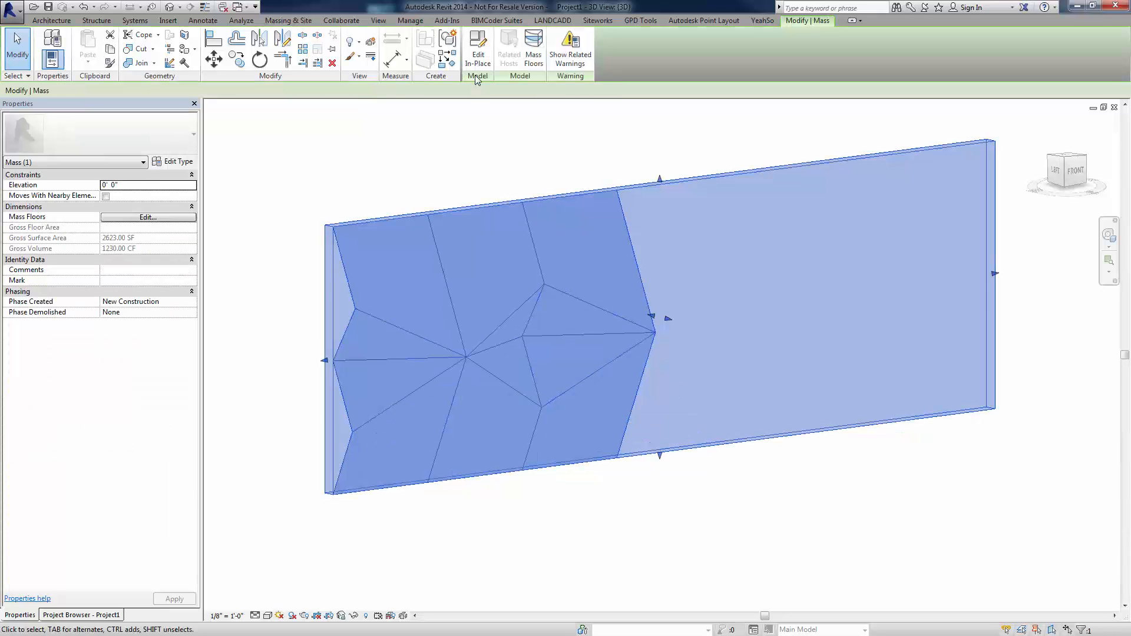
pyautogui.click(478, 54)
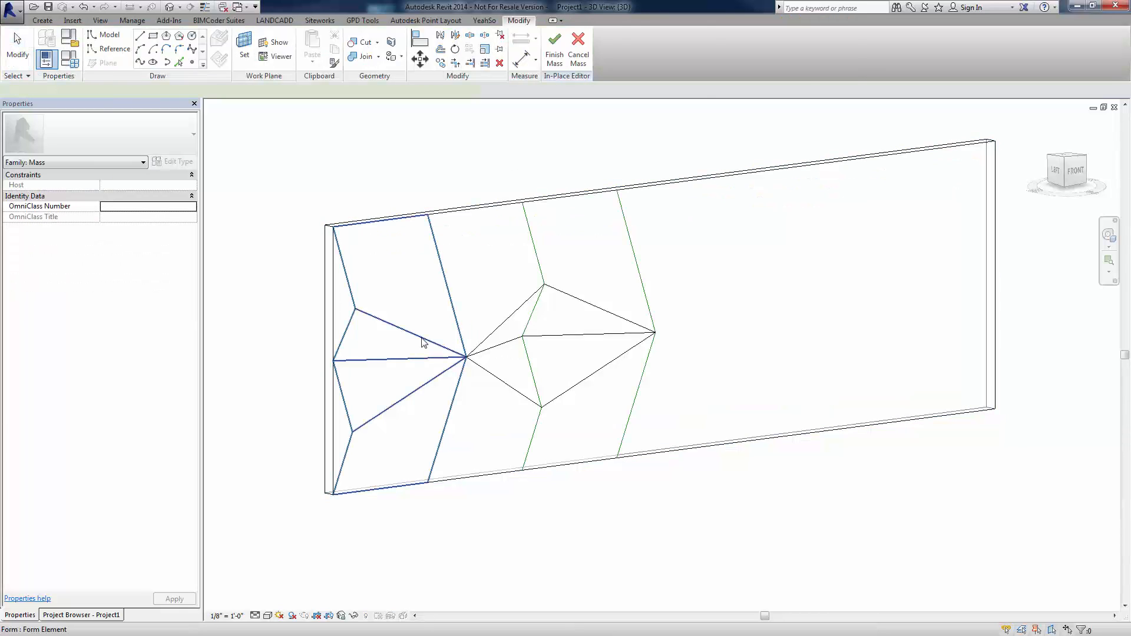
pyautogui.click(424, 343)
pyautogui.click(514, 333)
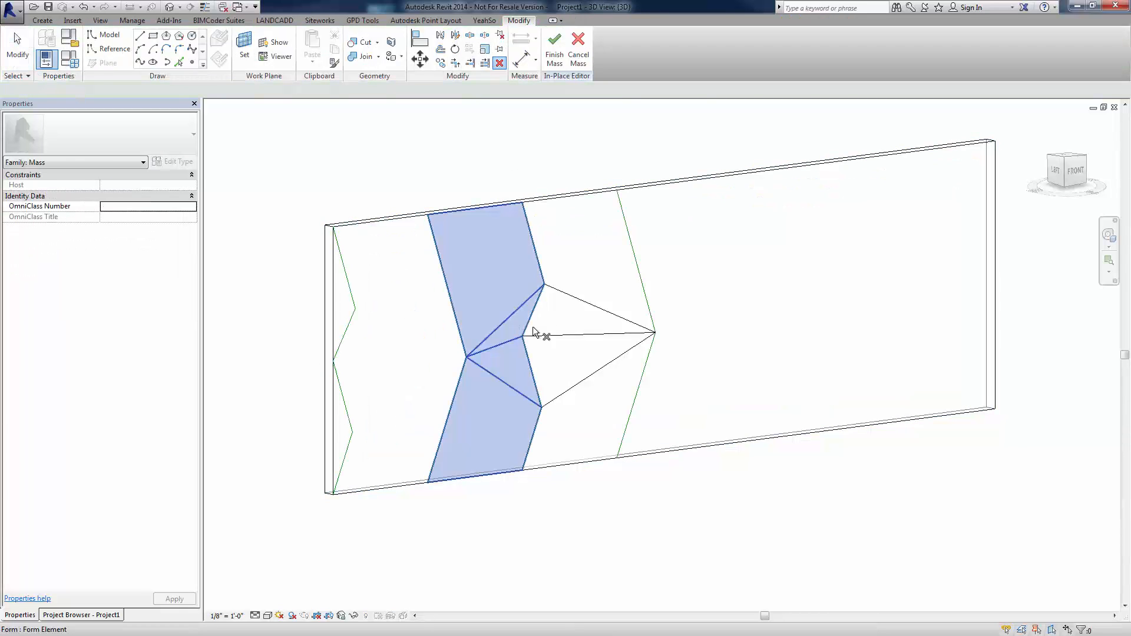
pyautogui.click(601, 318)
pyautogui.press('Escape')
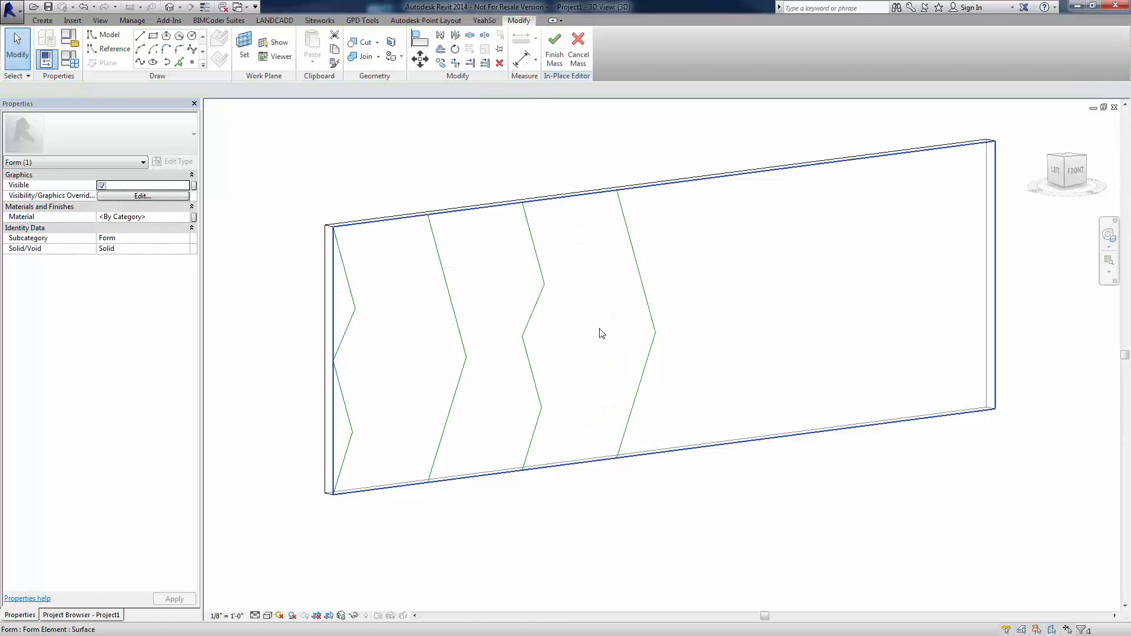
# - Delete all the remaining zigzag profile lines in front of the wall form
pyautogui.moveTo(613, 445)
pyautogui.keyDown('shift'); pyautogui.mouseDown(button='middle')
pyautogui.moveTo(601, 447)
pyautogui.moveTo(636, 442)
pyautogui.mouseUp(button='middle'); pyautogui.keyUp('shift')
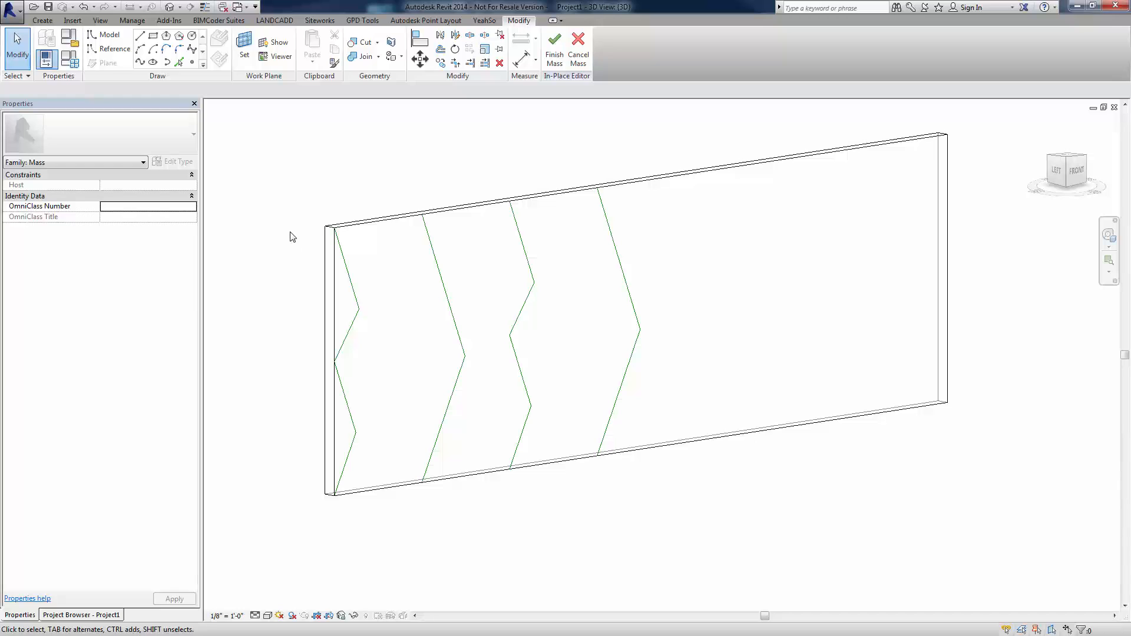
pyautogui.moveTo(272, 156); pyautogui.dragTo(690, 536)
pyautogui.press('Delete')
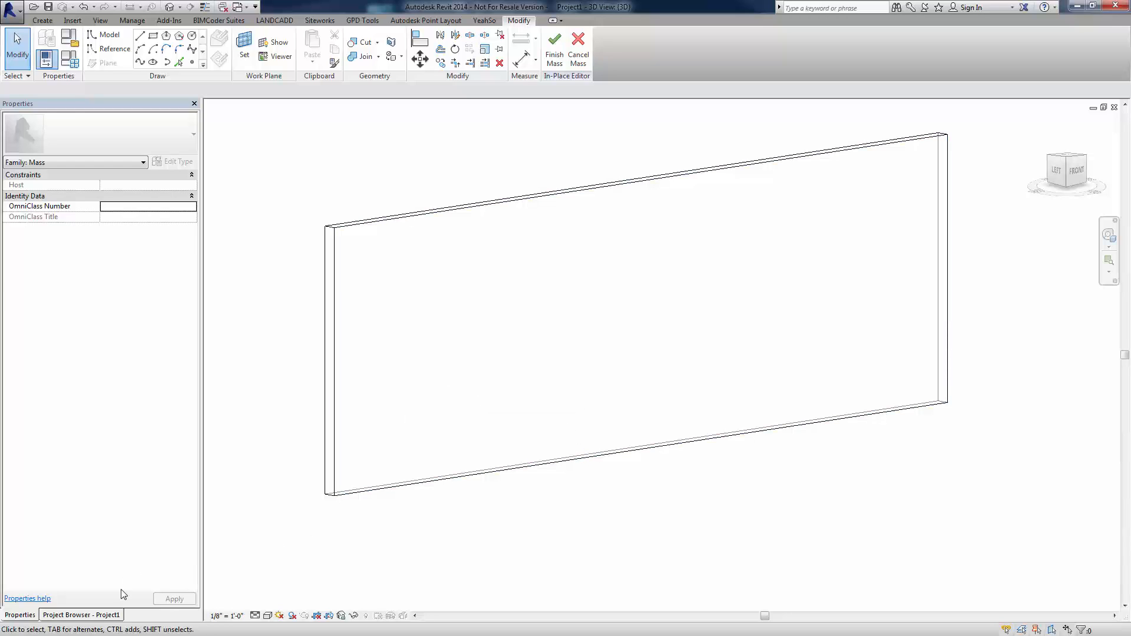
# - Open the South elevation and view the equally spaced reference planes across the wall
pyautogui.click(94, 615)
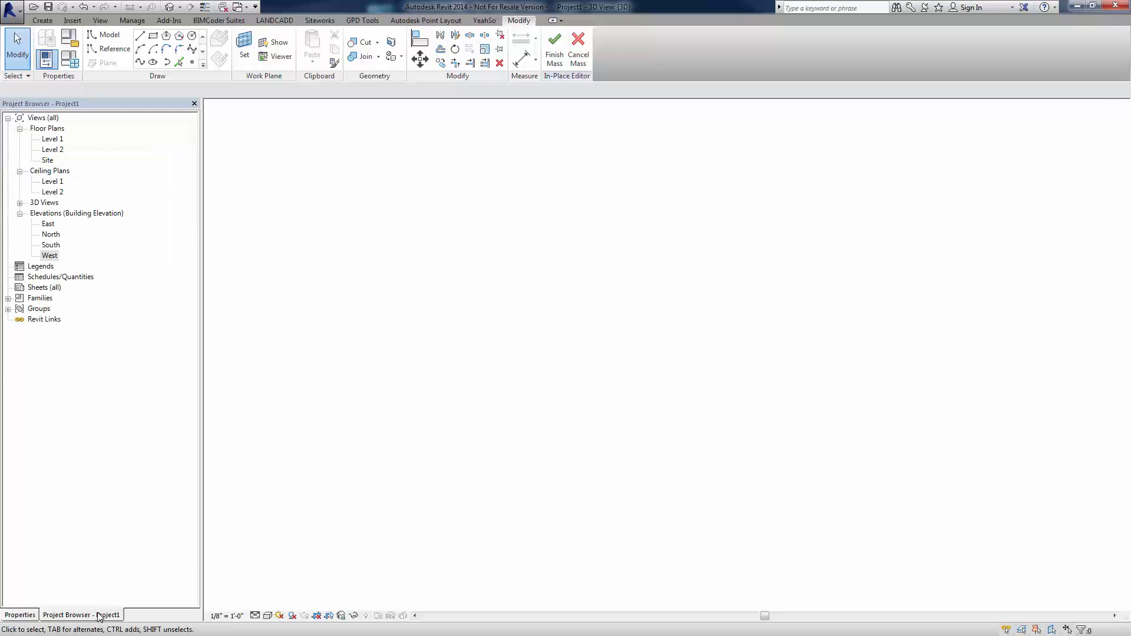
pyautogui.doubleClick(50, 245)
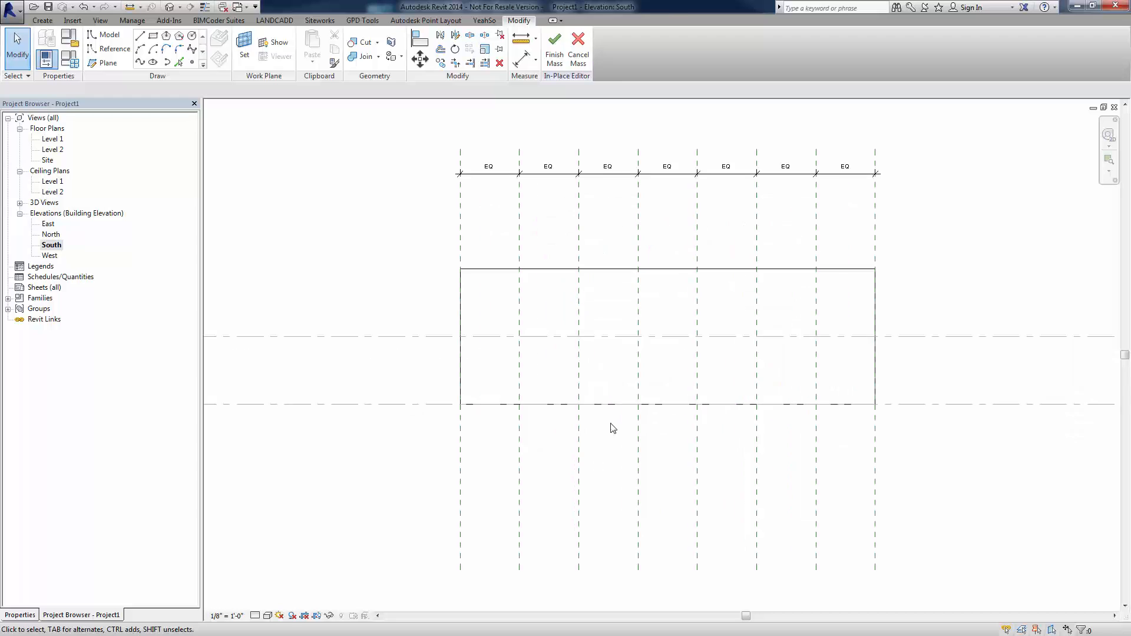
pyautogui.moveTo(644, 460)
pyautogui.mouseDown(button='middle')
pyautogui.moveTo(656, 472)
pyautogui.moveTo(652, 458)
pyautogui.mouseUp(button='middle')
pyautogui.scroll(1, 644, 480)
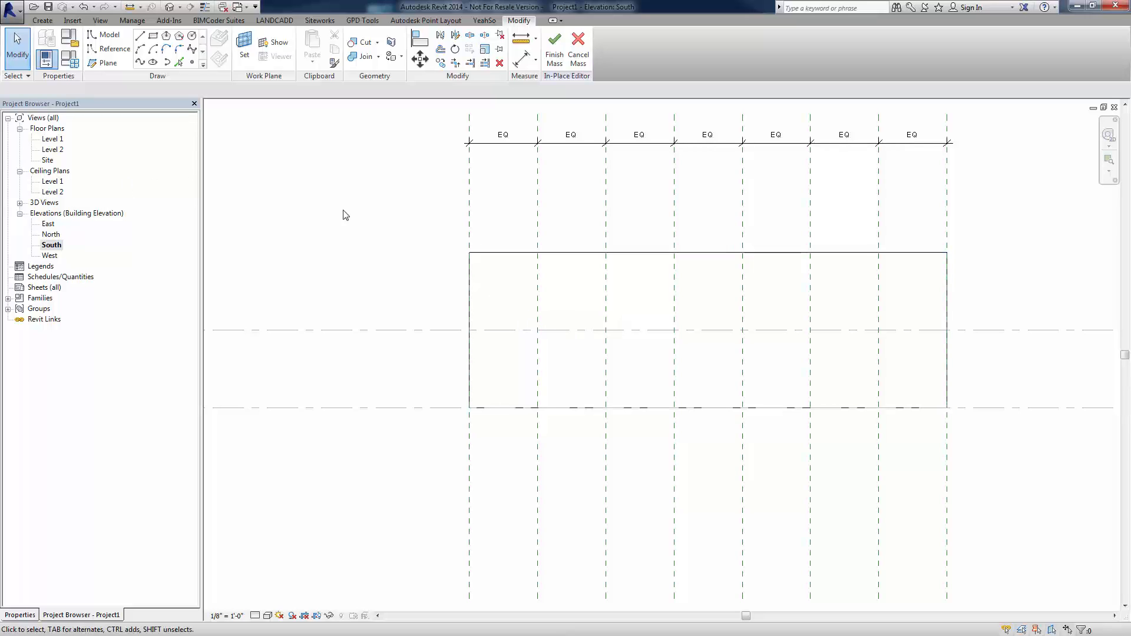
# - On the Level 1 plan, draw a rectangle about 61'-6" by 1'-7" between the outermost reference planes and create a solid form from it
pyautogui.doubleClick(52, 139)
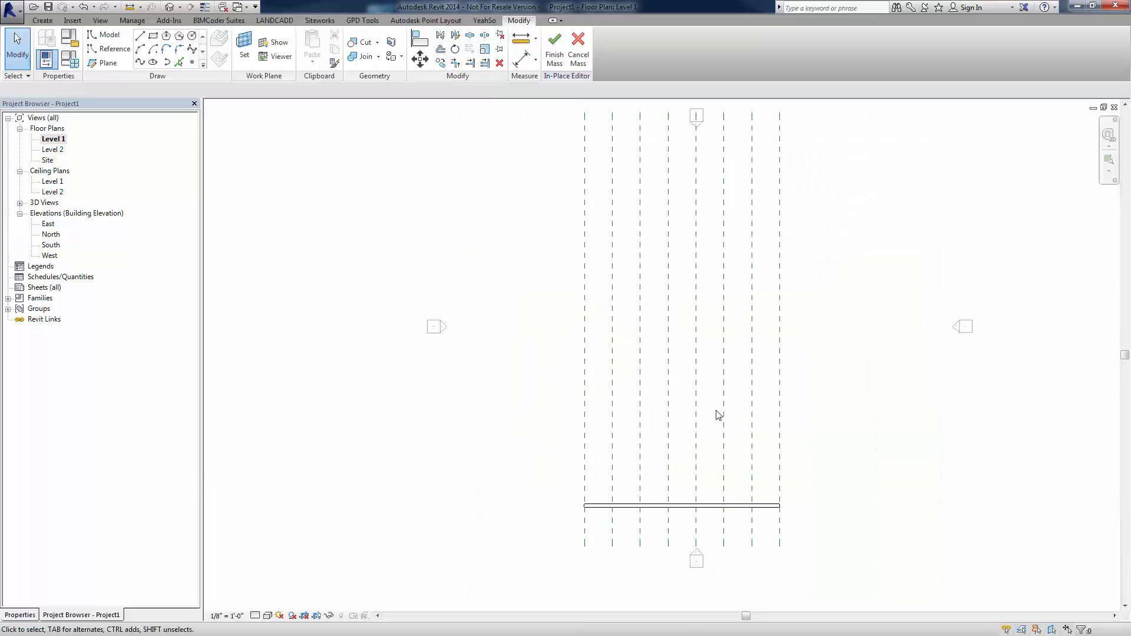
pyautogui.scroll(2, 609, 437)
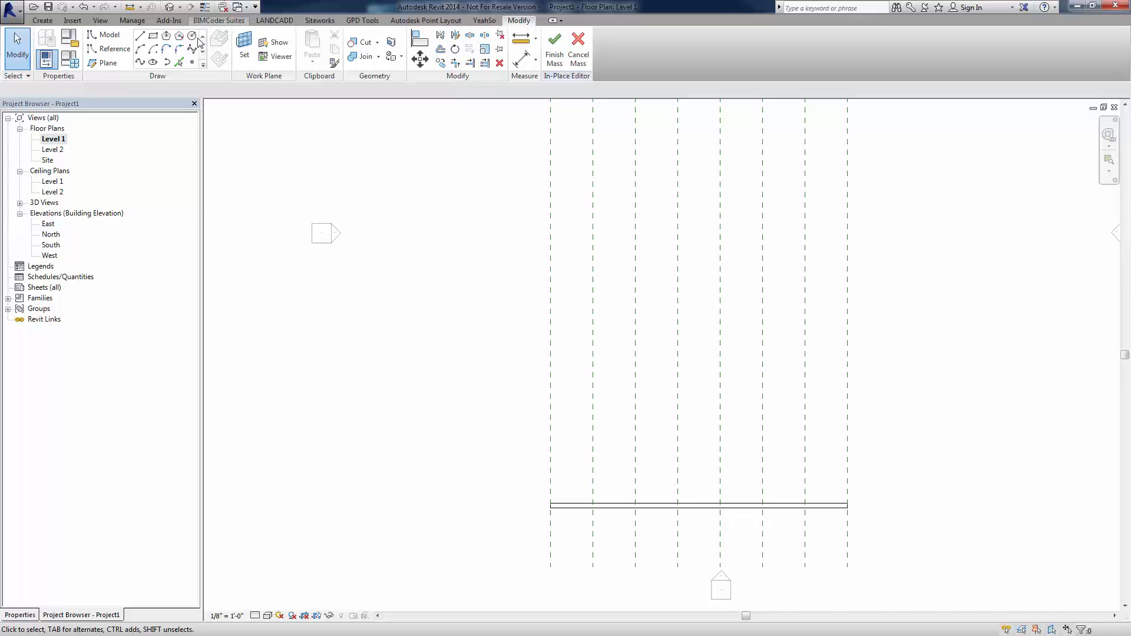
pyautogui.click(152, 36)
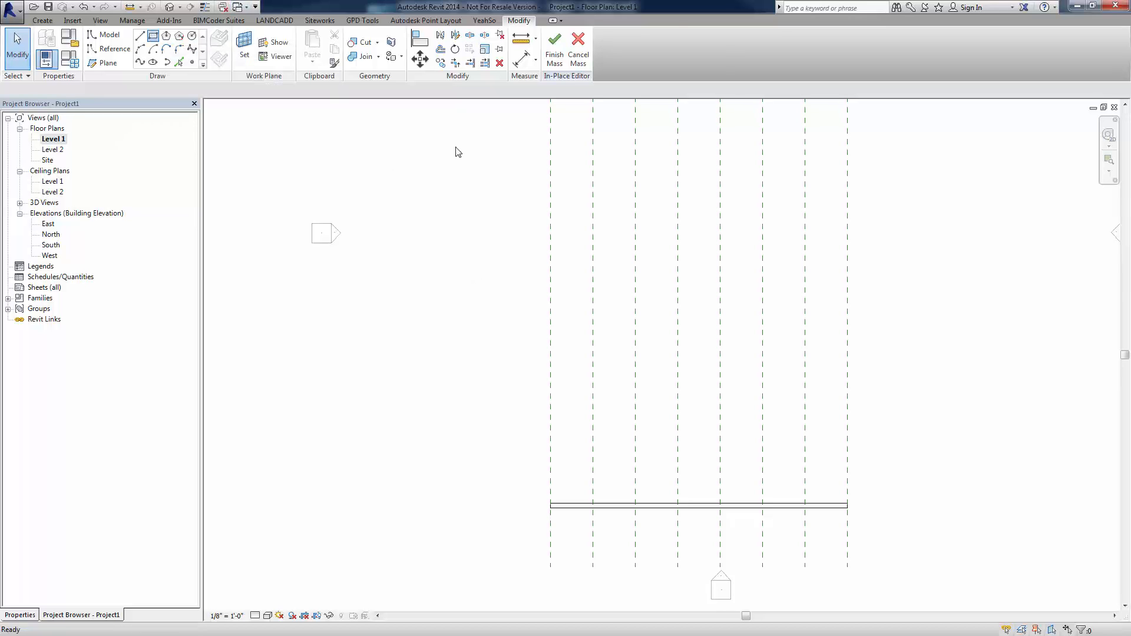
pyautogui.click(550, 345)
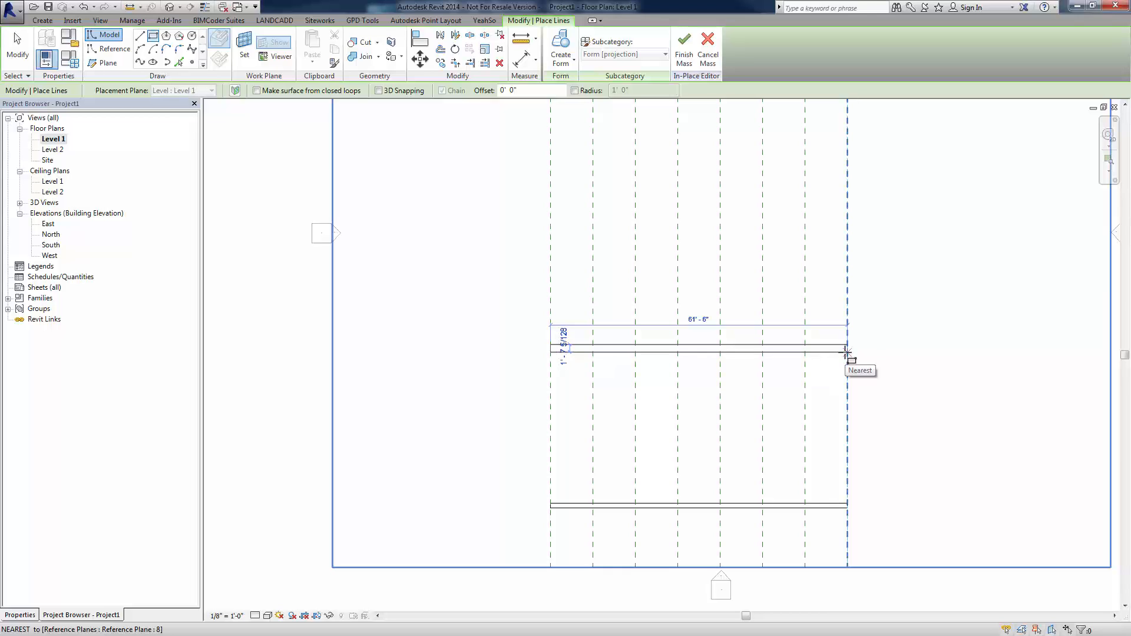
pyautogui.click(847, 352)
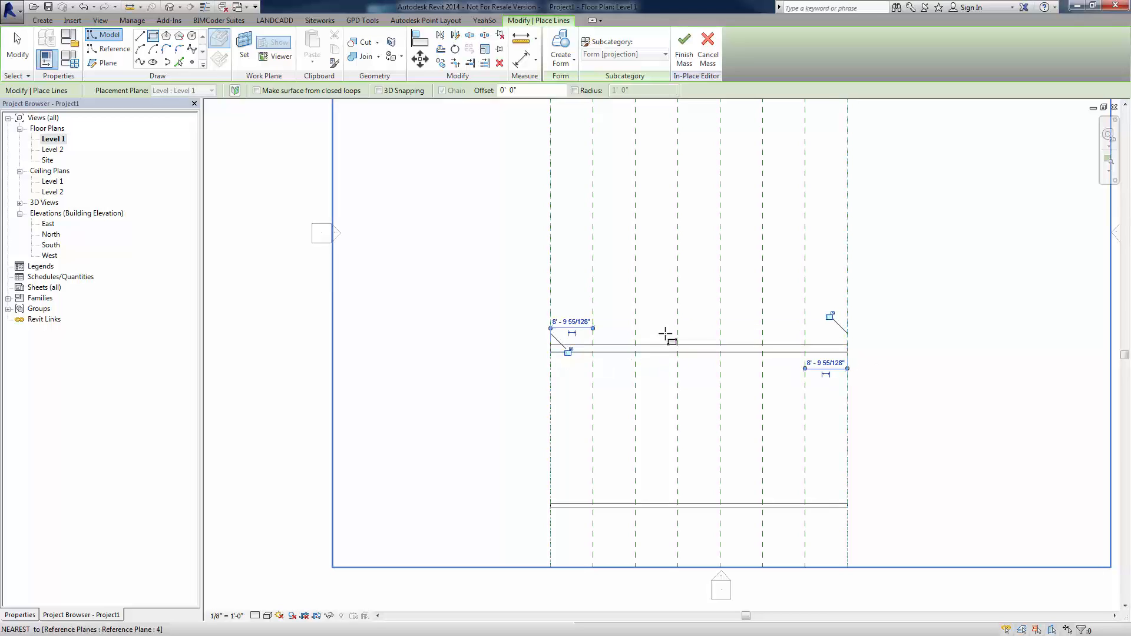
pyautogui.click(561, 57)
pyautogui.click(569, 105)
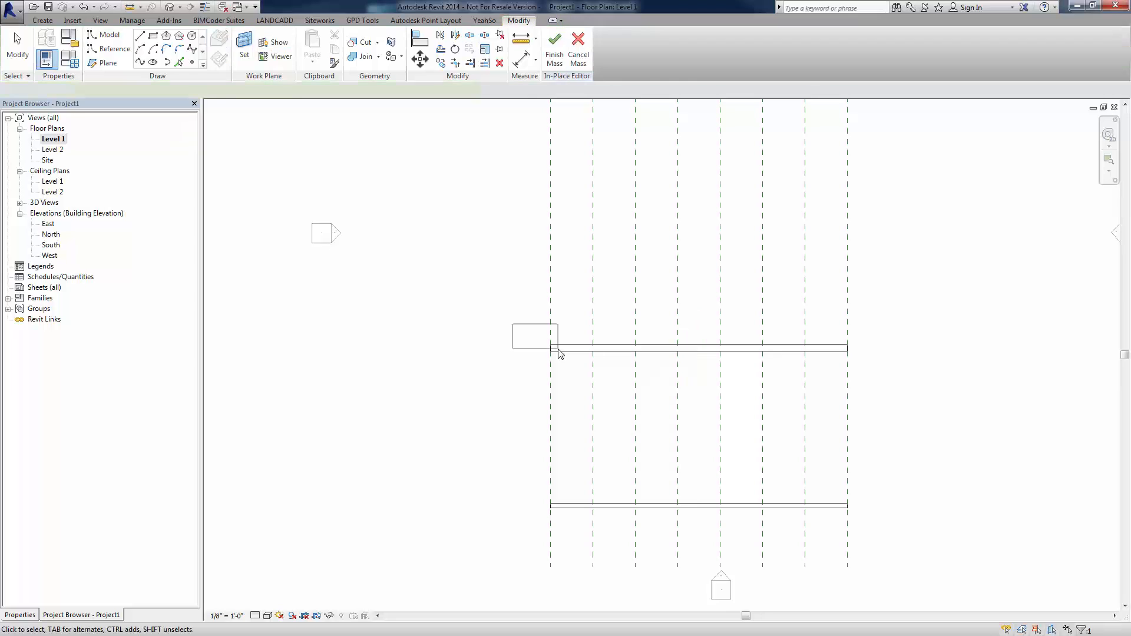
# - Finish the mass, dismiss the save reminder without saving, and inspect both wall forms in 3D
pyautogui.click(554, 50)
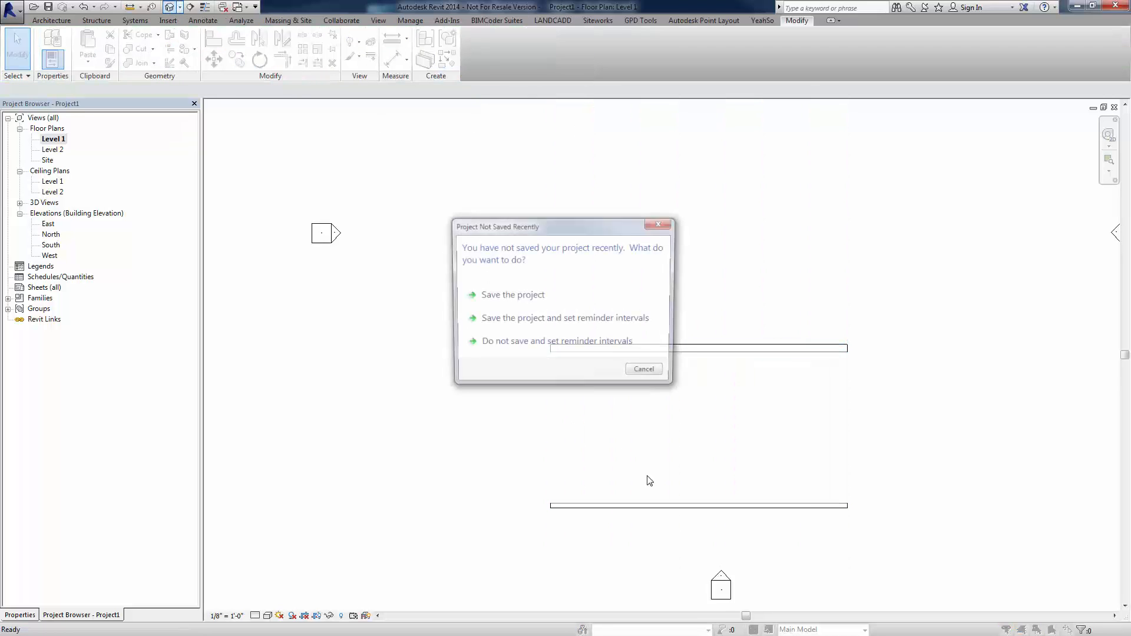
pyautogui.click(651, 376)
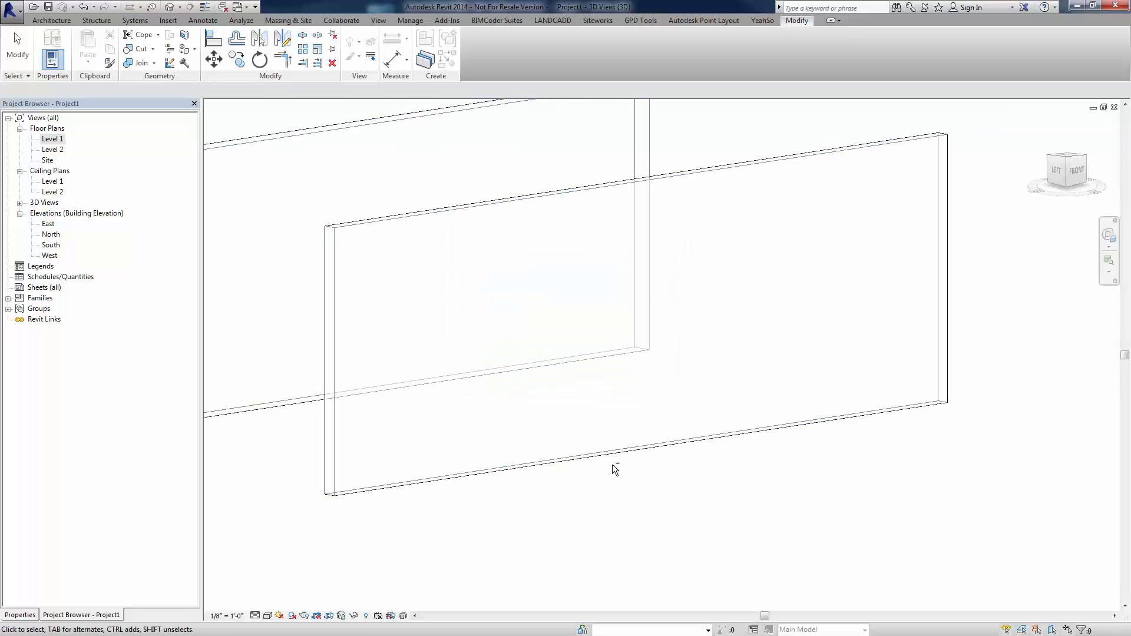
pyautogui.keyDown('shift'); pyautogui.moveTo(613, 464); pyautogui.dragTo(677, 320, button='middle'); pyautogui.keyUp('shift')
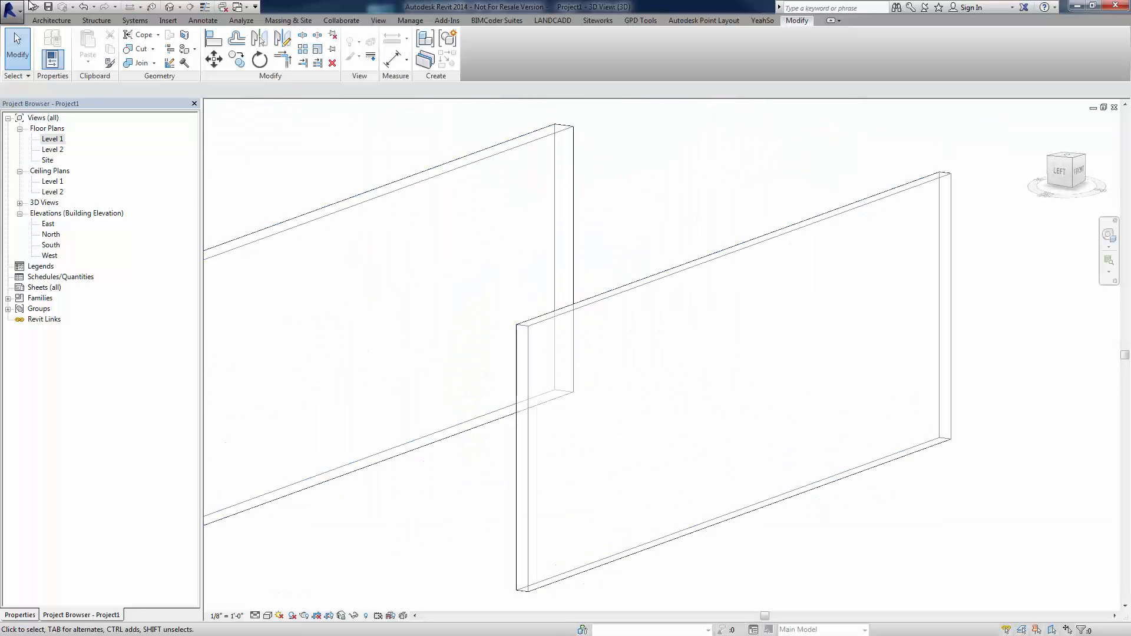
# - Undo finishing the mass, the second wall form and its rectangle
pyautogui.click(85, 9)
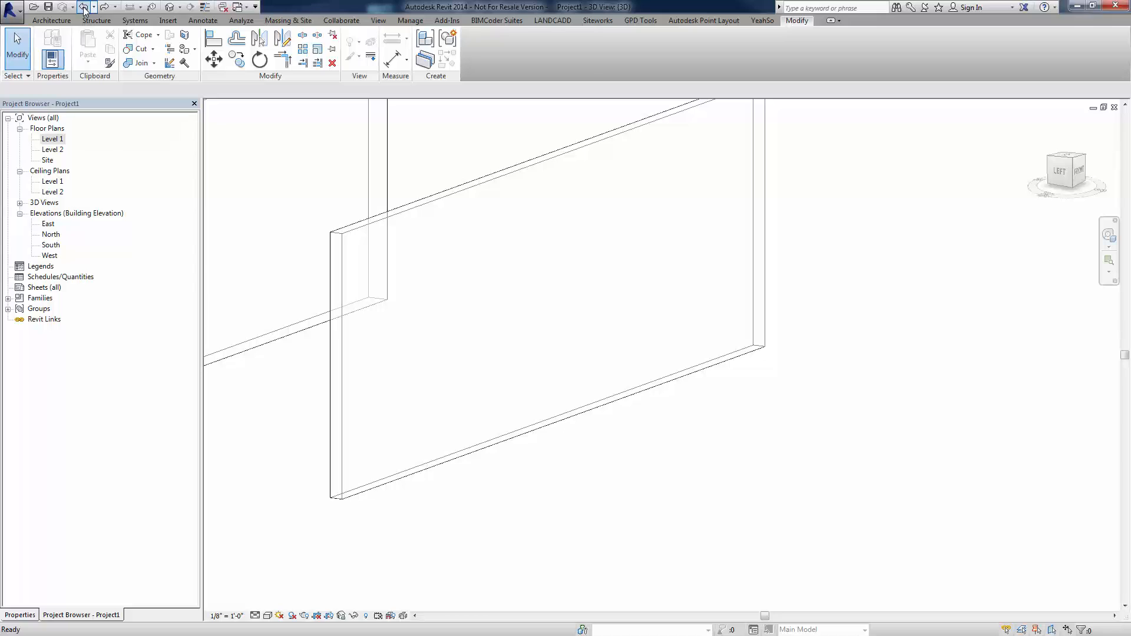
pyautogui.click(85, 8)
pyautogui.click(84, 8)
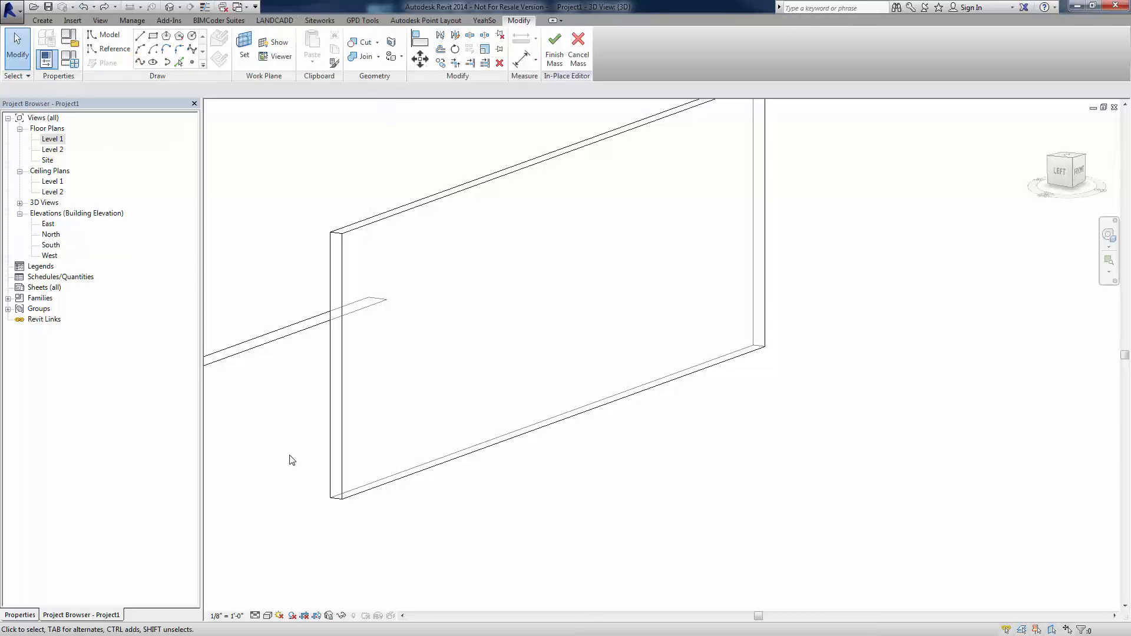
pyautogui.click(84, 8)
pyautogui.moveTo(435, 398); pyautogui.dragTo(618, 407, button='middle')
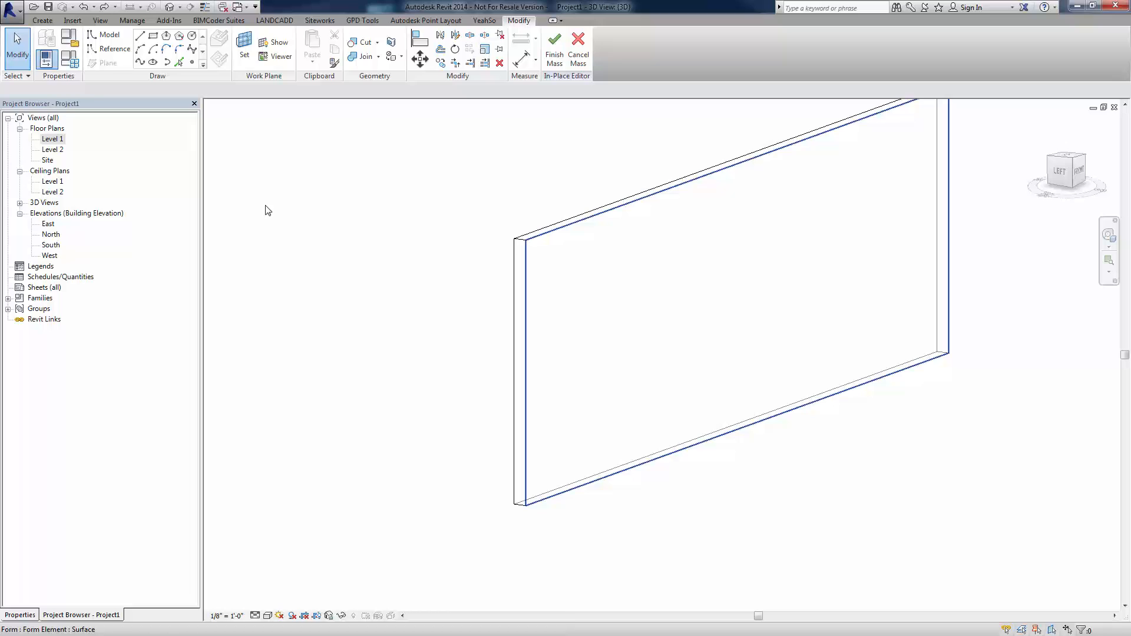
# - In the South elevation, check the names of the first three reference planes from the wall's west end
pyautogui.doubleClick(51, 245)
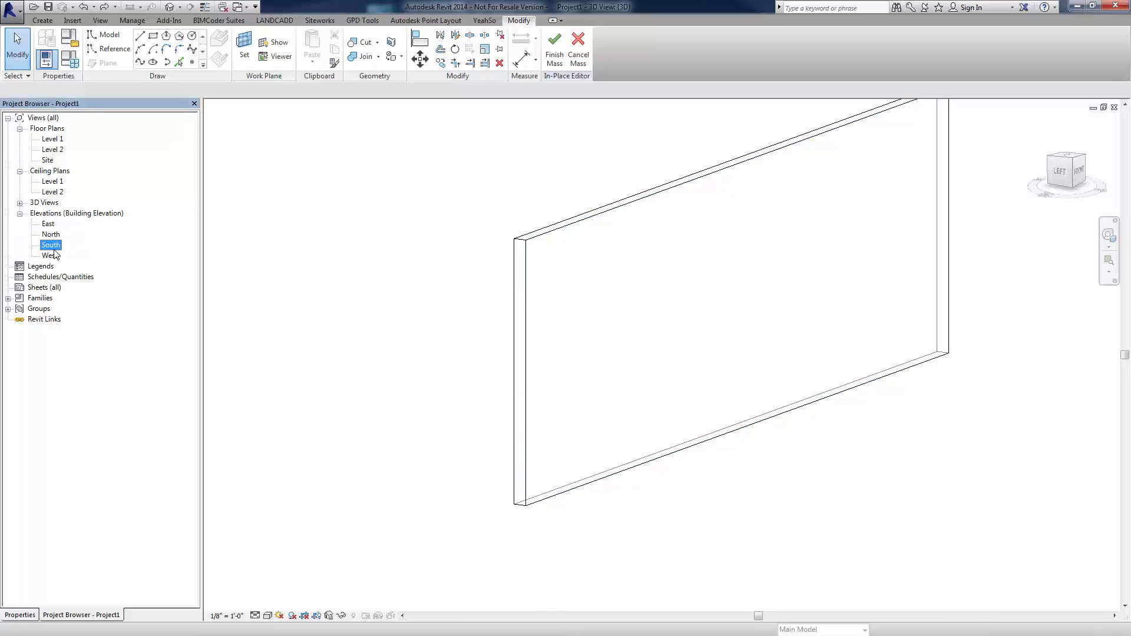
pyautogui.scroll(-2, 600, 386)
pyautogui.moveTo(589, 451); pyautogui.dragTo(601, 480, button='middle')
pyautogui.scroll(1, 584, 457)
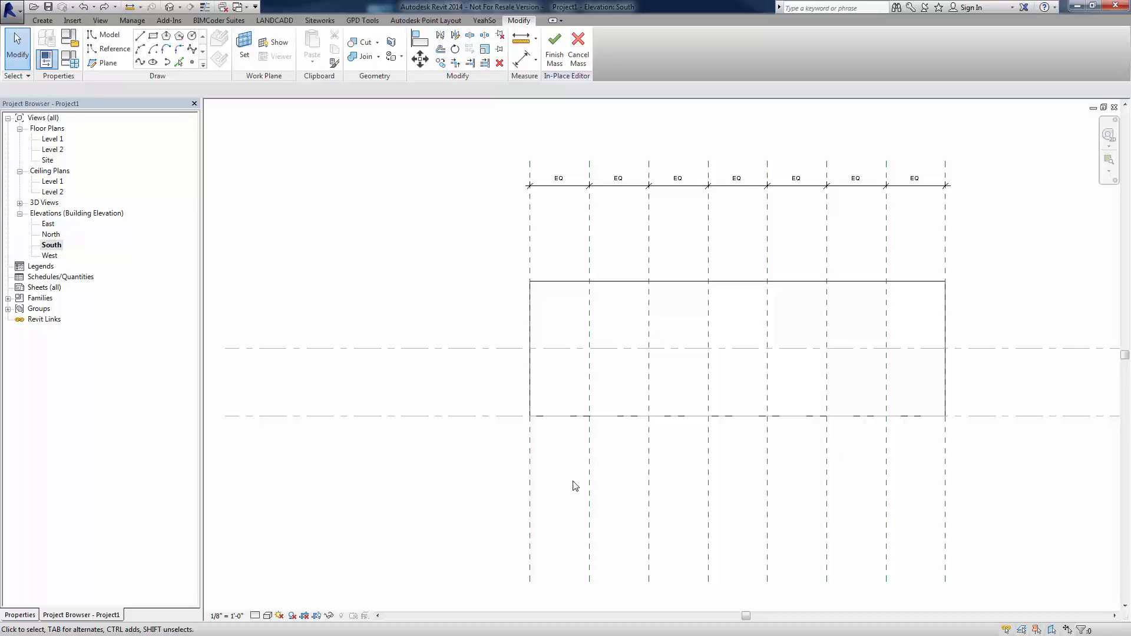
pyautogui.click(531, 504)
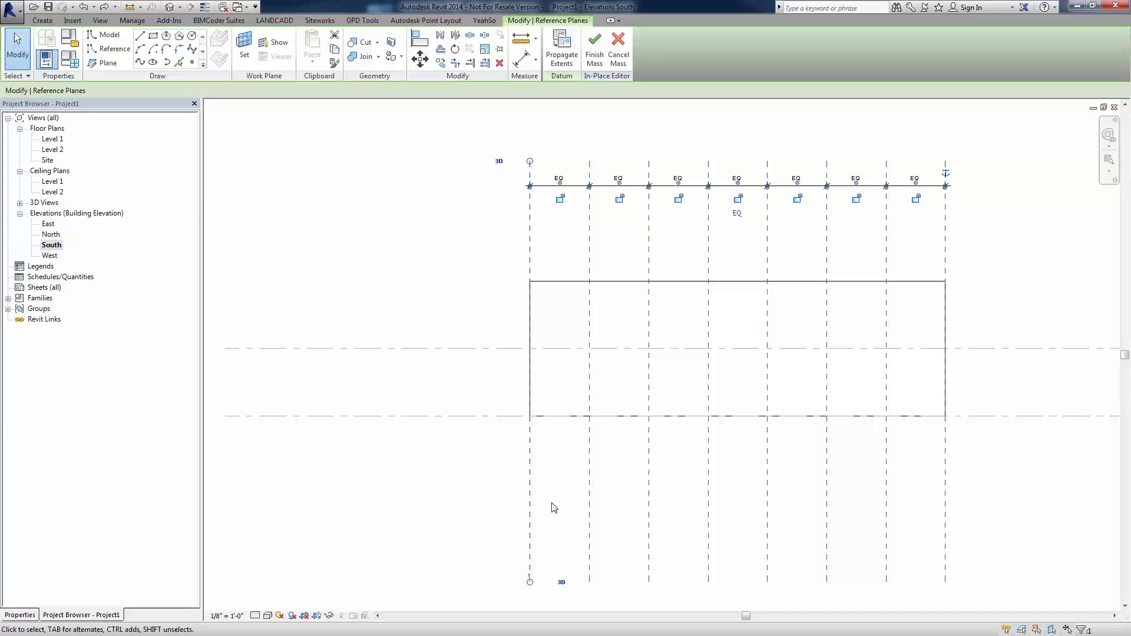
pyautogui.click(29, 615)
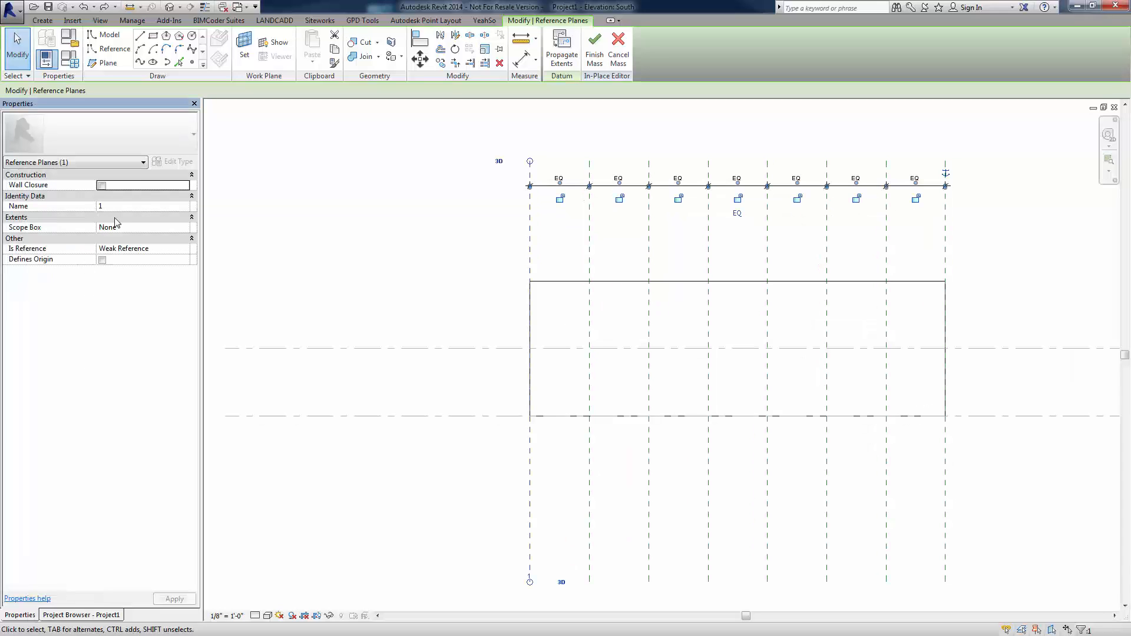
pyautogui.click(574, 511)
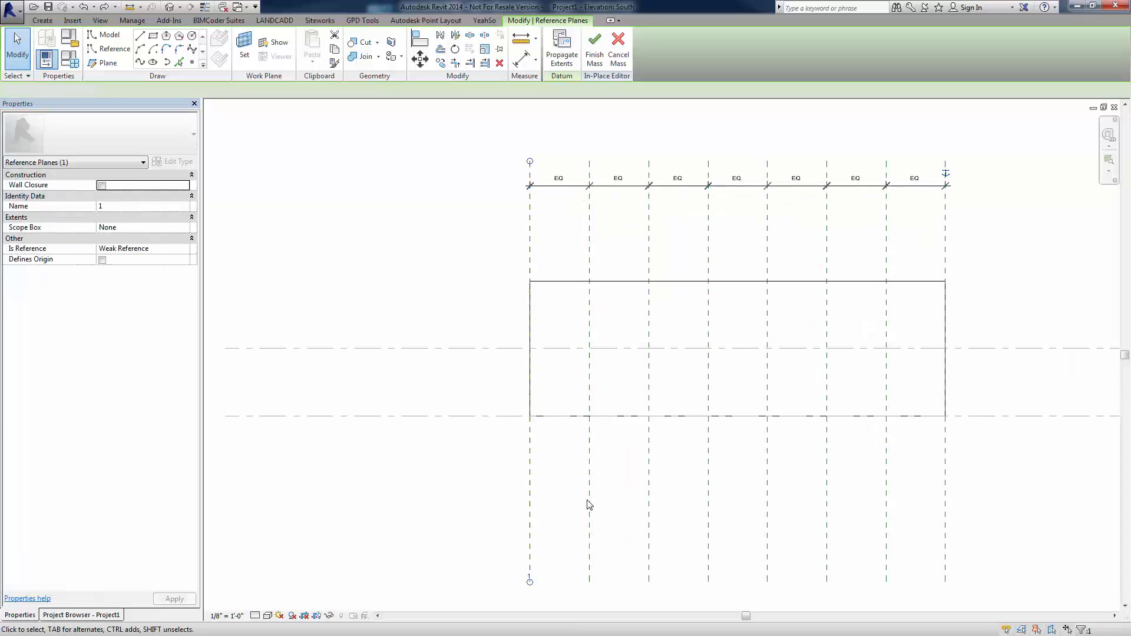
pyautogui.click(589, 505)
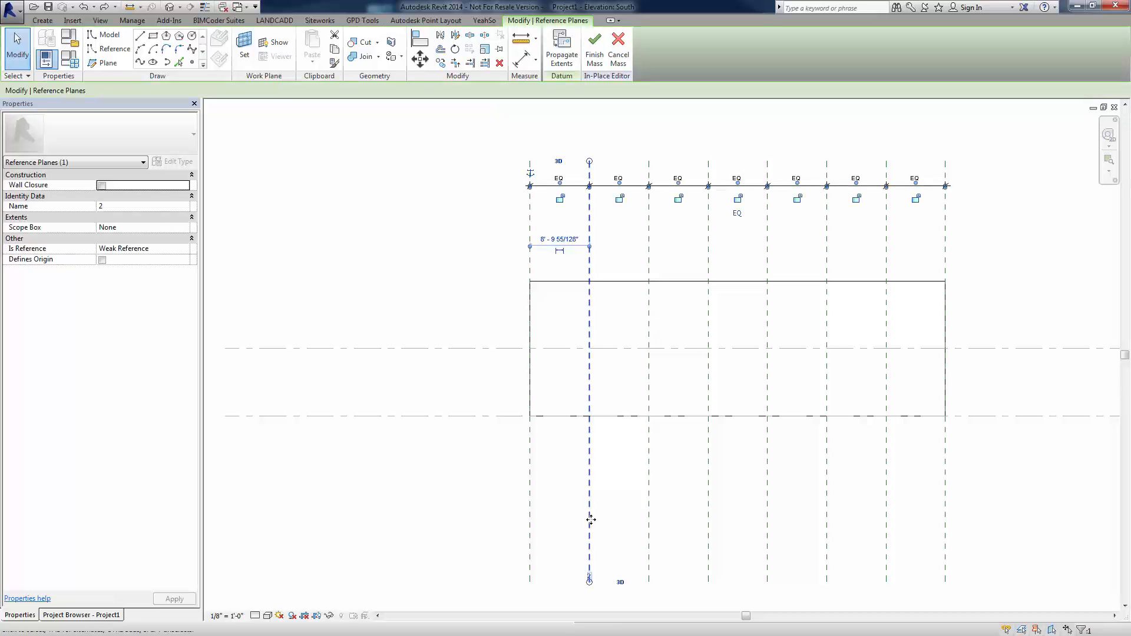
pyautogui.click(617, 526)
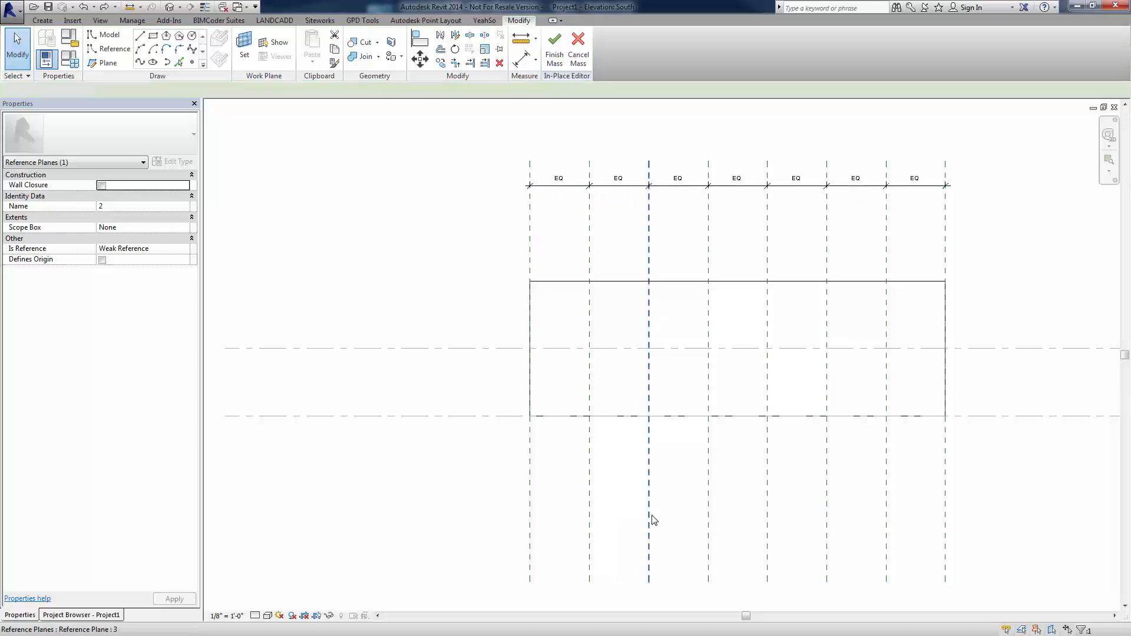
pyautogui.click(649, 522)
pyautogui.click(694, 522)
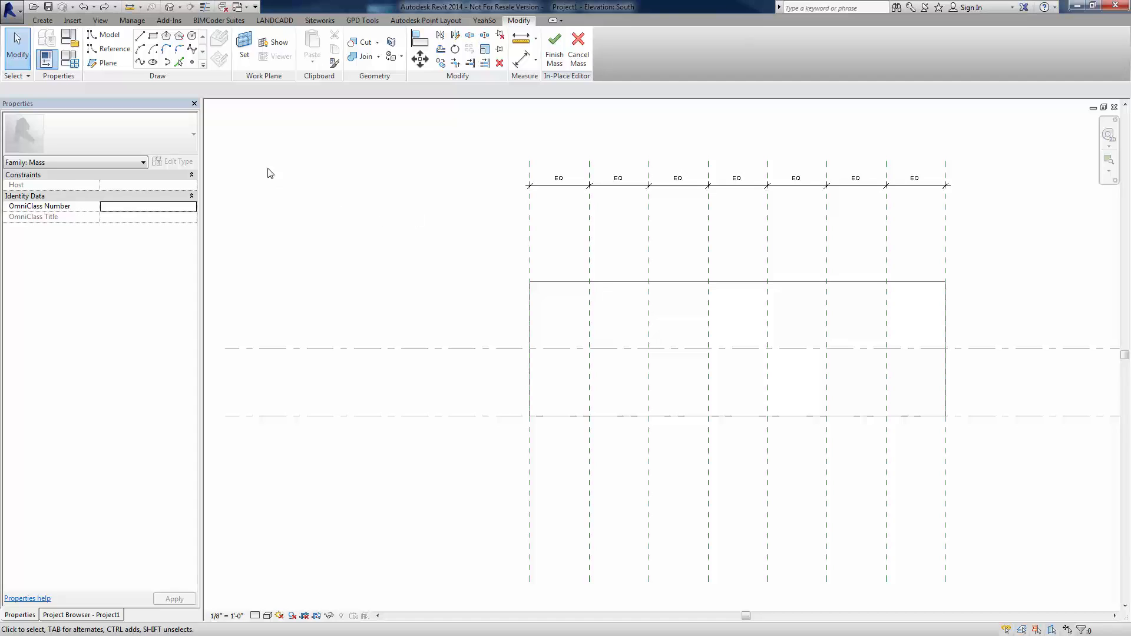
# - Open the West elevation and set the work plane to Reference Plane : 1
pyautogui.click(83, 615)
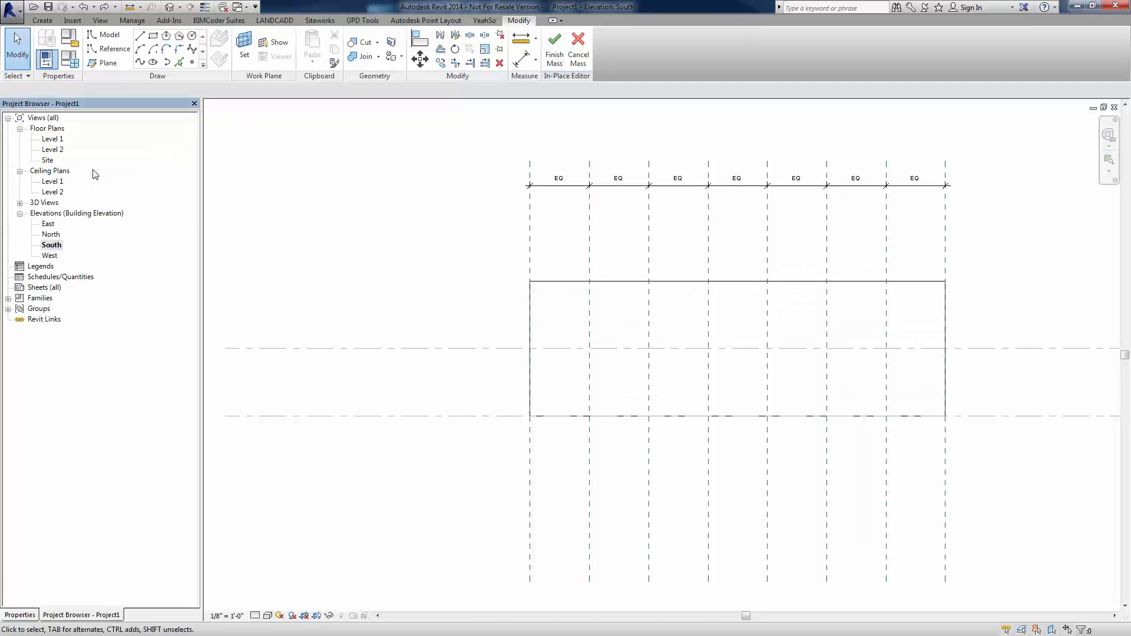
pyautogui.doubleClick(50, 256)
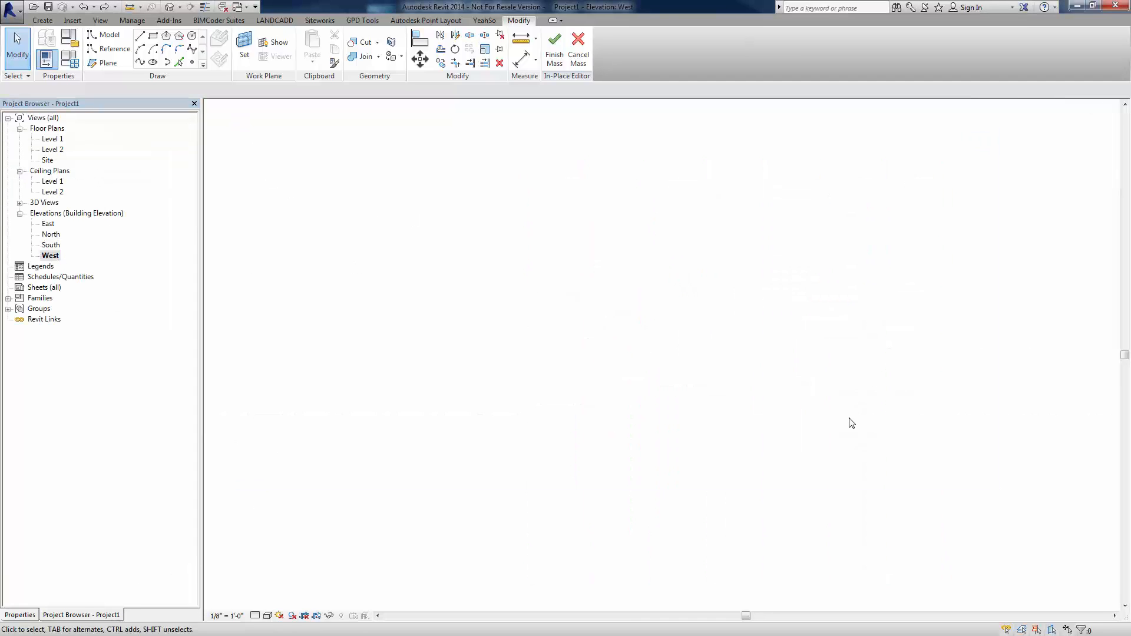
pyautogui.moveTo(685, 421); pyautogui.dragTo(689, 446, button='middle')
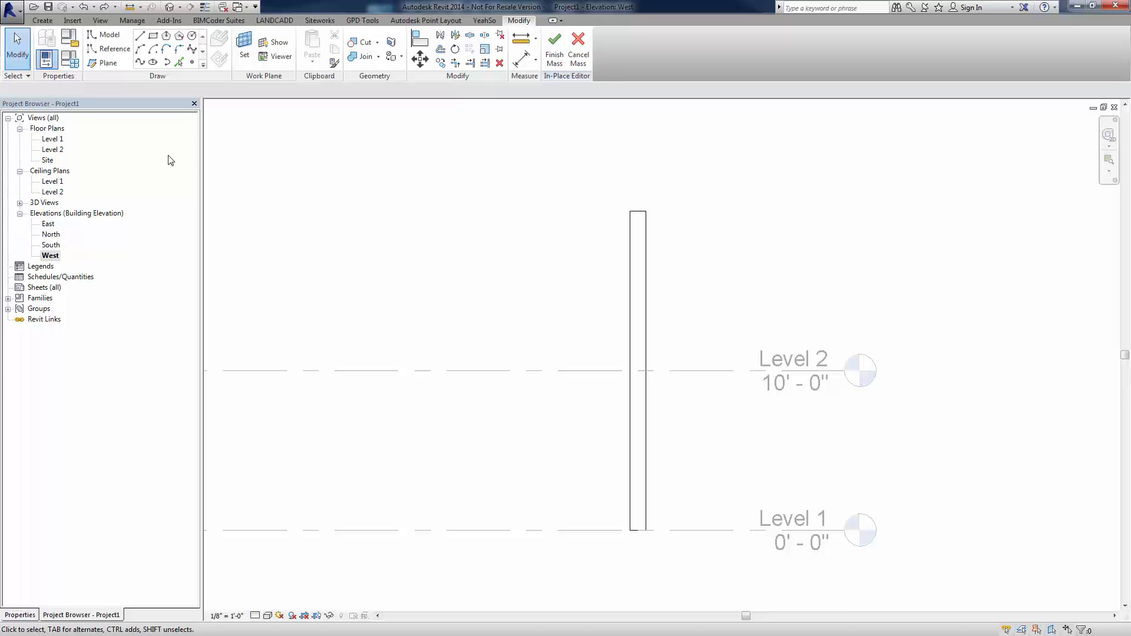
pyautogui.click(243, 46)
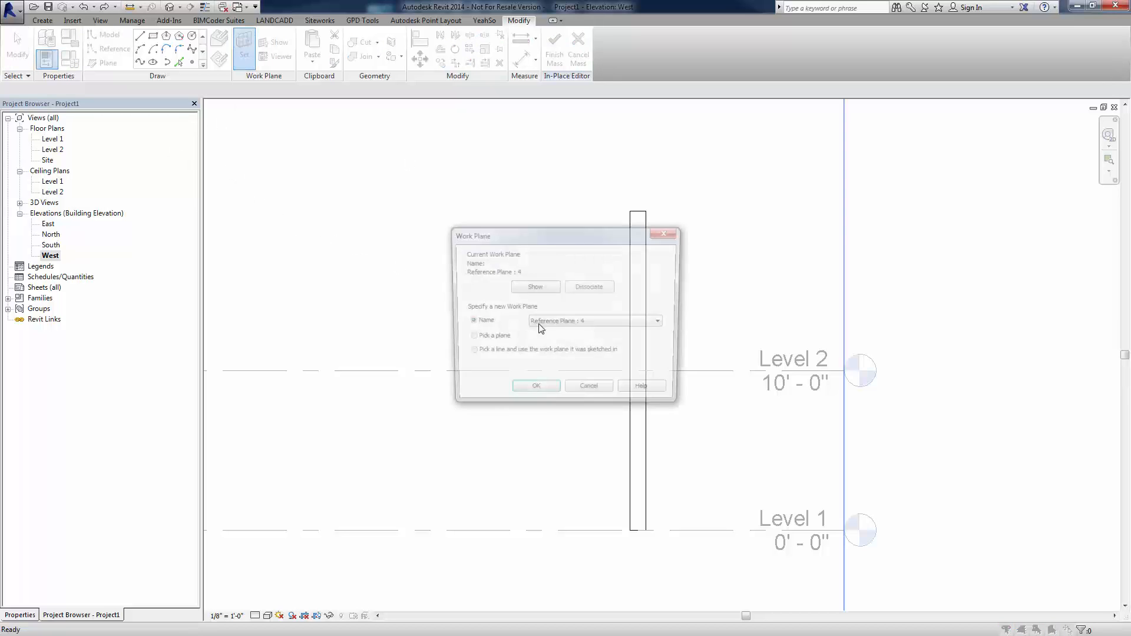
pyautogui.click(577, 324)
pyautogui.click(555, 356)
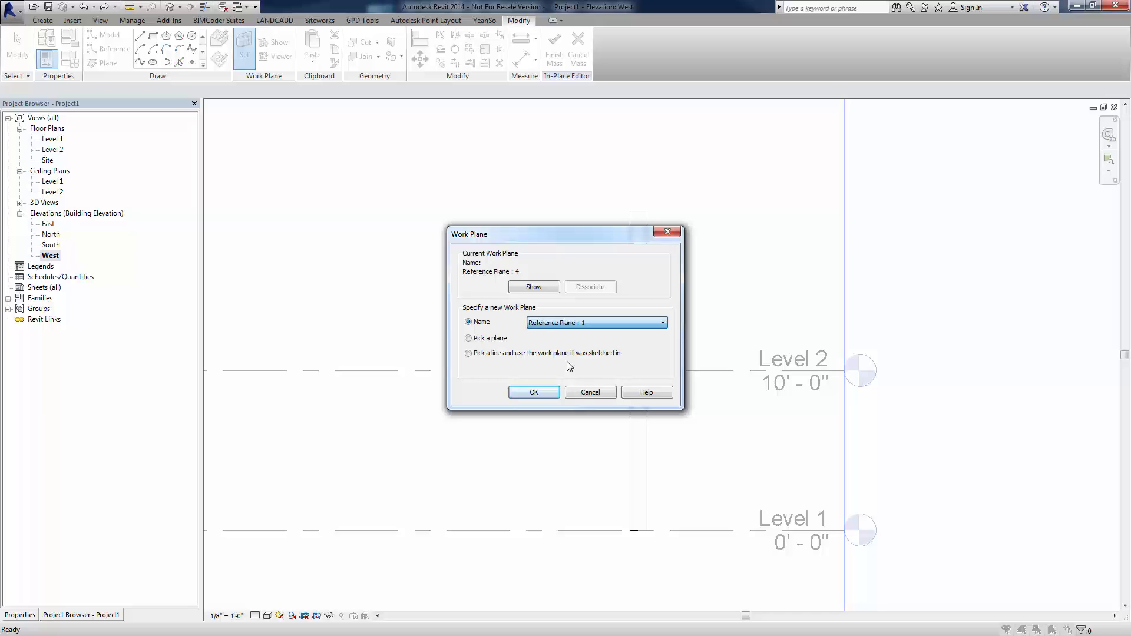
pyautogui.click(534, 392)
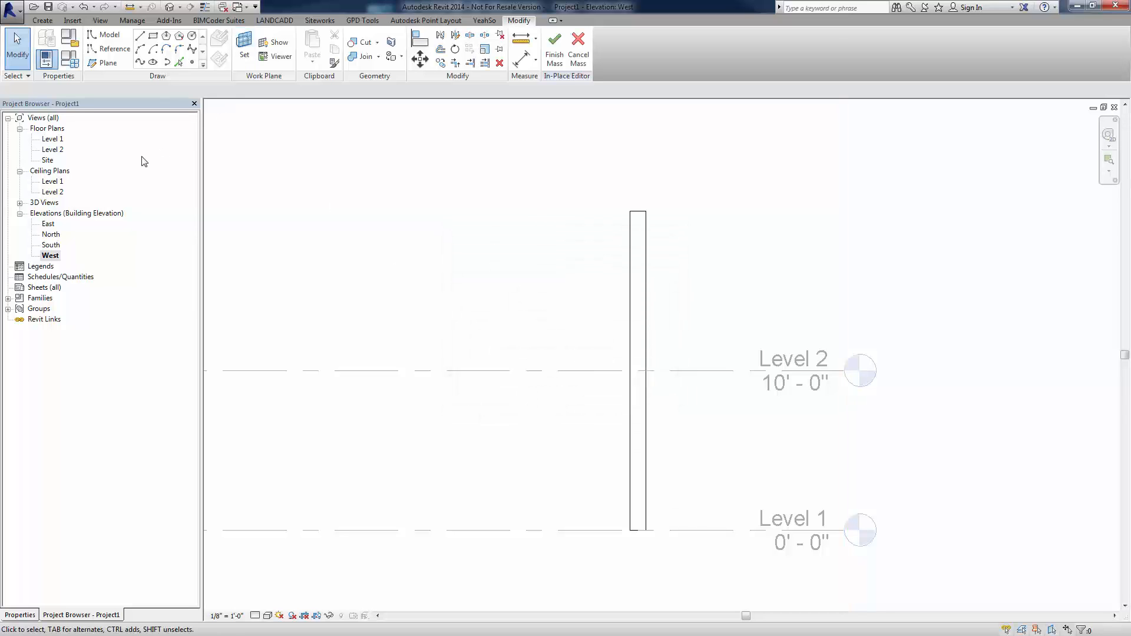
# - On Reference Plane : 1, draw a four-segment zigzag reference line down the wall's outer face, touching it at Level 2, segments about 5'-8" long
pyautogui.click(108, 50)
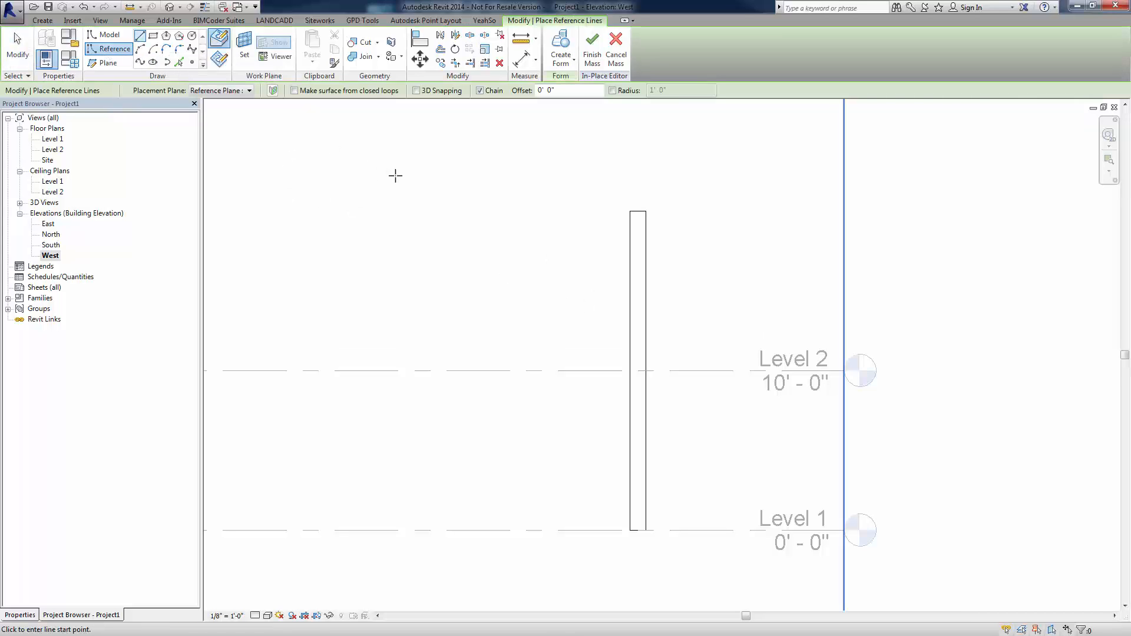
pyautogui.click(234, 91)
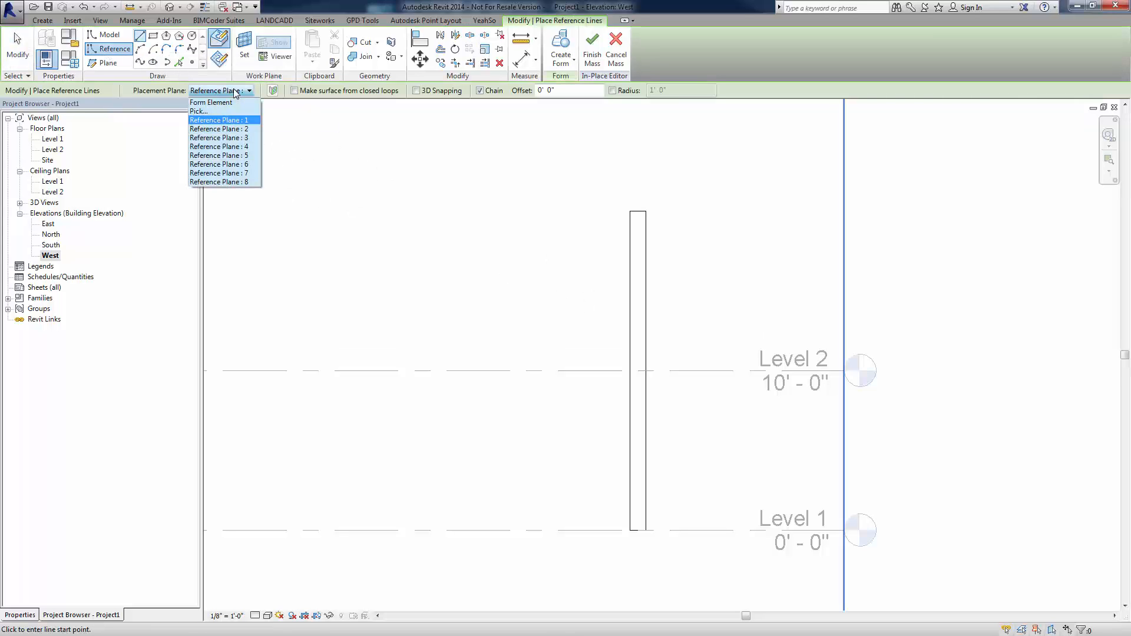
pyautogui.click(224, 120)
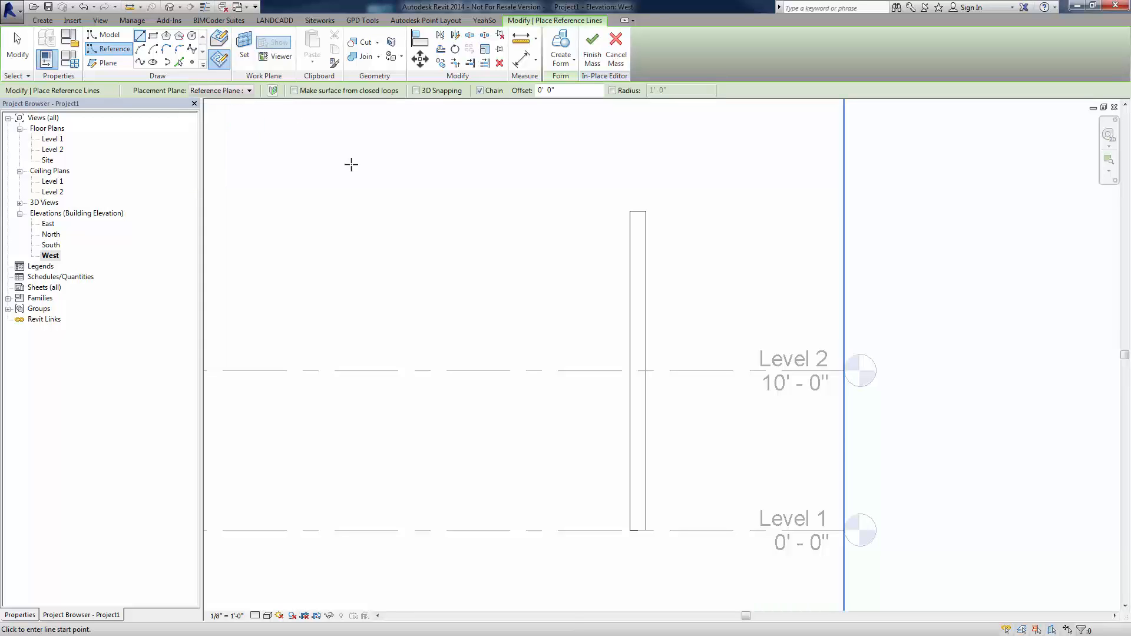
pyautogui.click(645, 211)
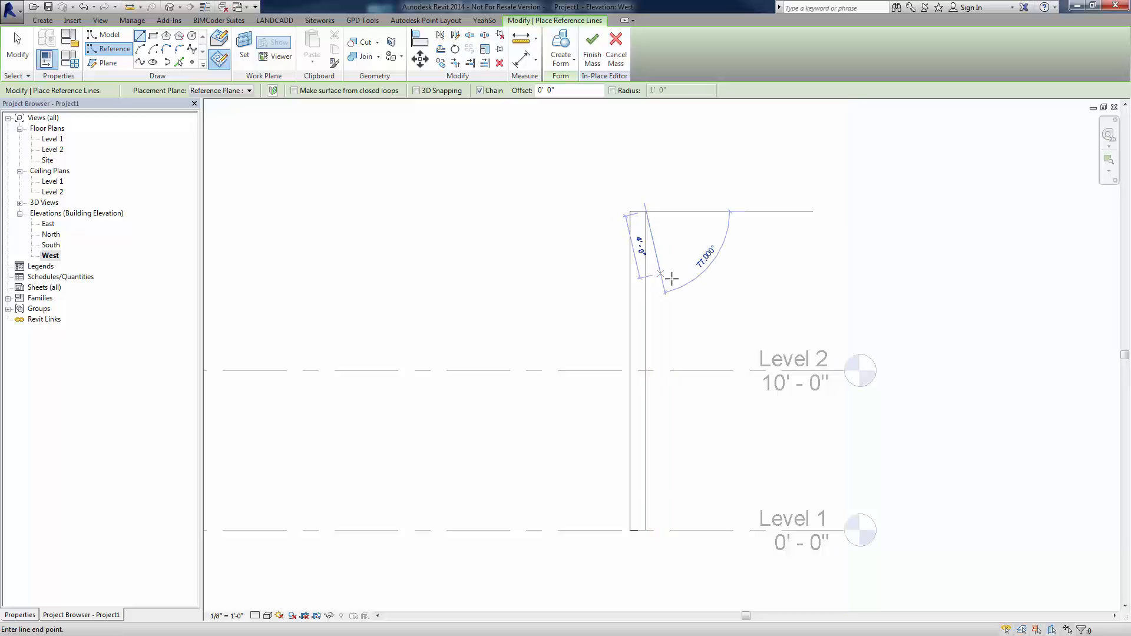
pyautogui.click(692, 288)
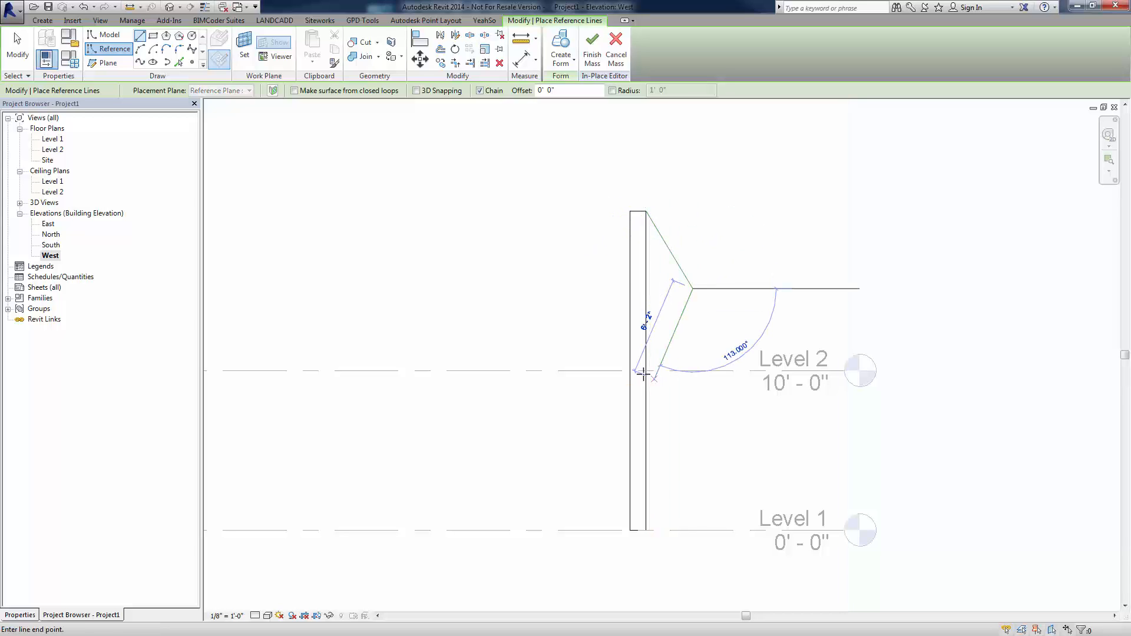
pyautogui.click(645, 370)
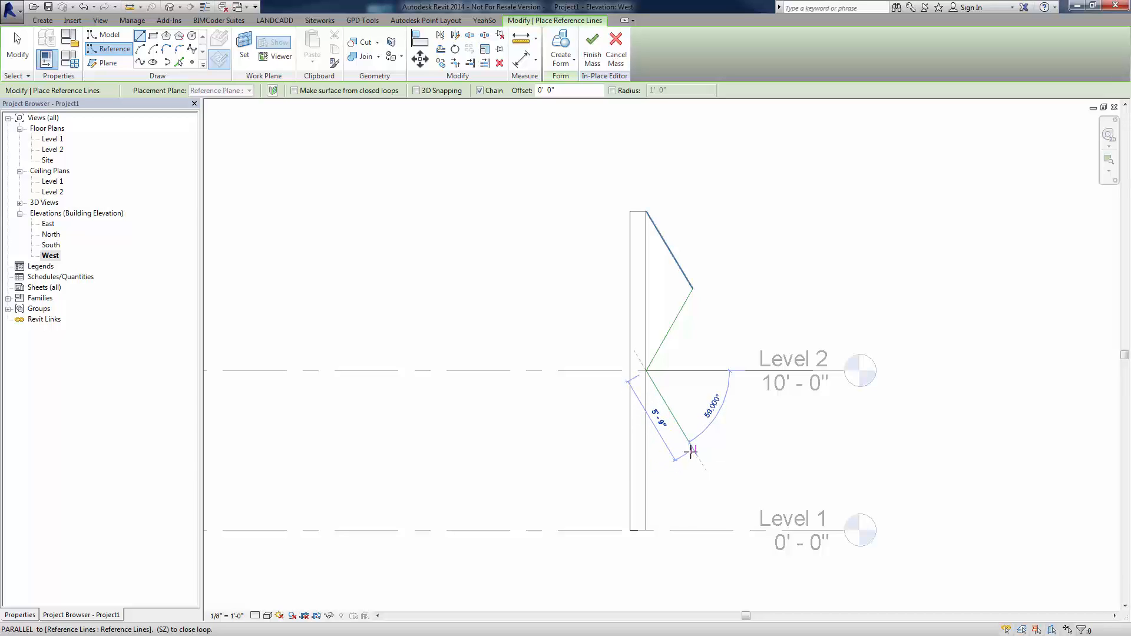
pyautogui.click(686, 453)
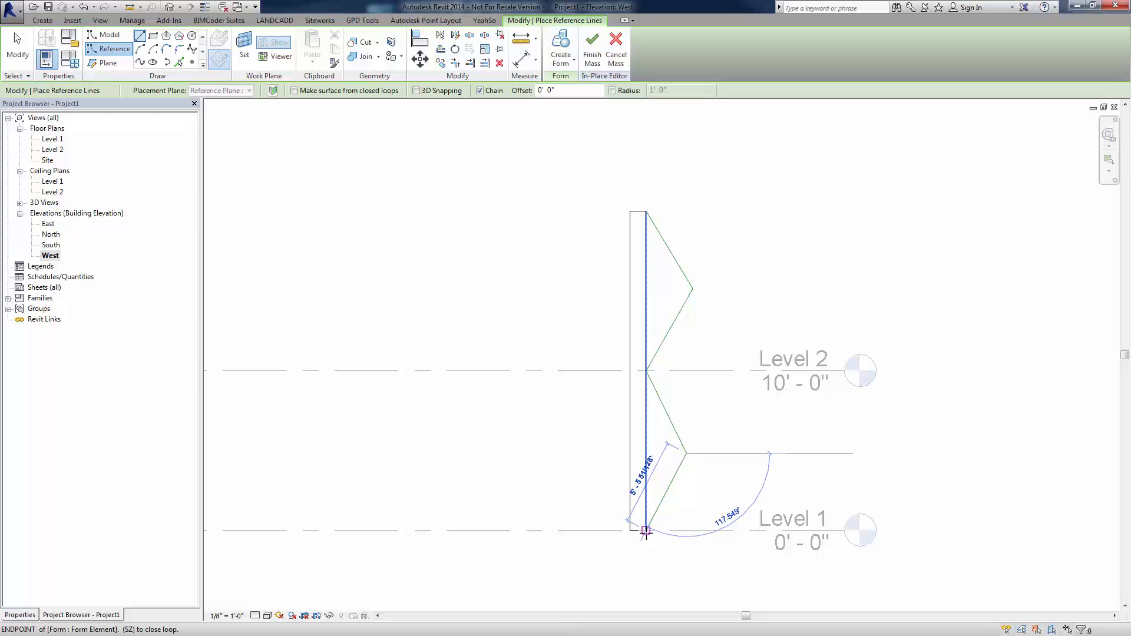
pyautogui.click(645, 530)
pyautogui.press('Escape')
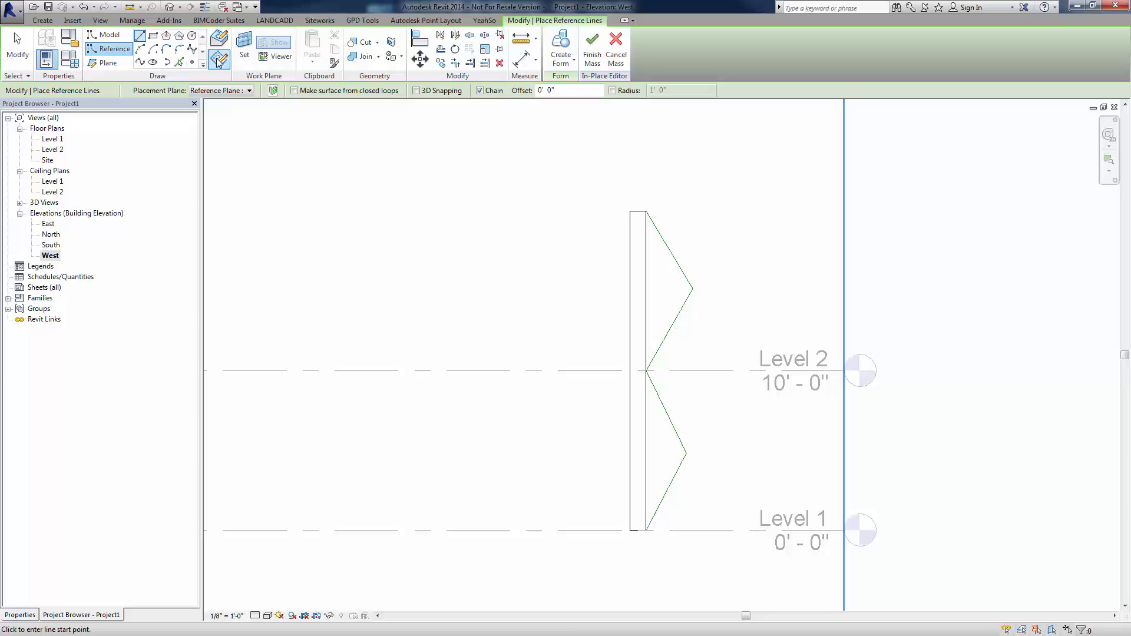
# - On Reference Plane : 2, draw a V-shaped reference line from the wall's top corner out to Level 2 and back to its base, segments about 11'-8"
pyautogui.click(243, 91)
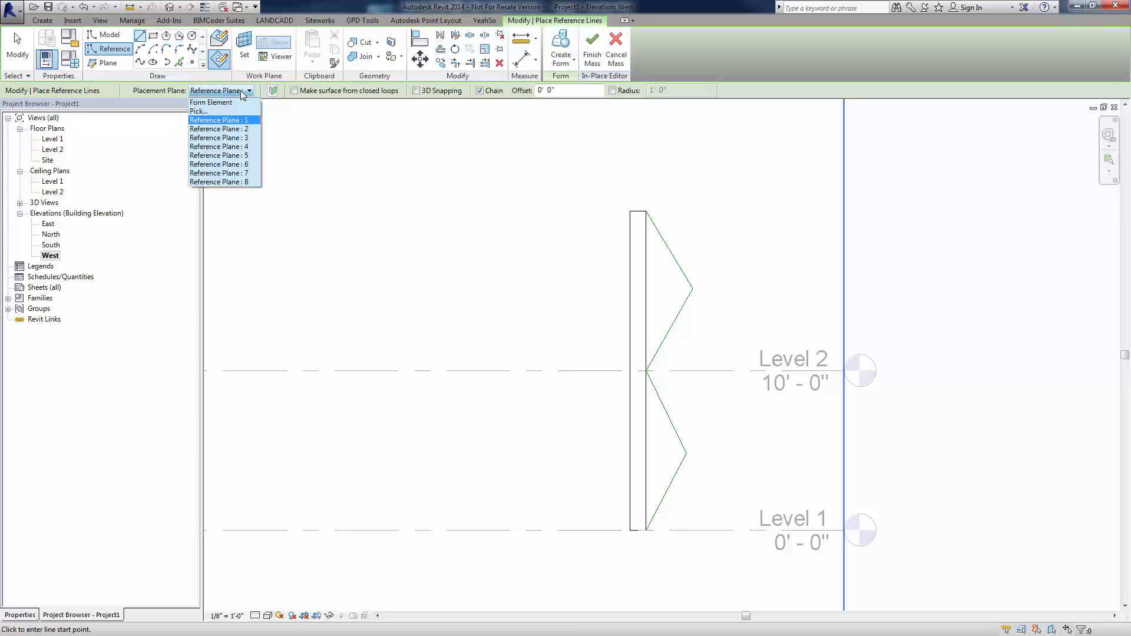
pyautogui.click(236, 129)
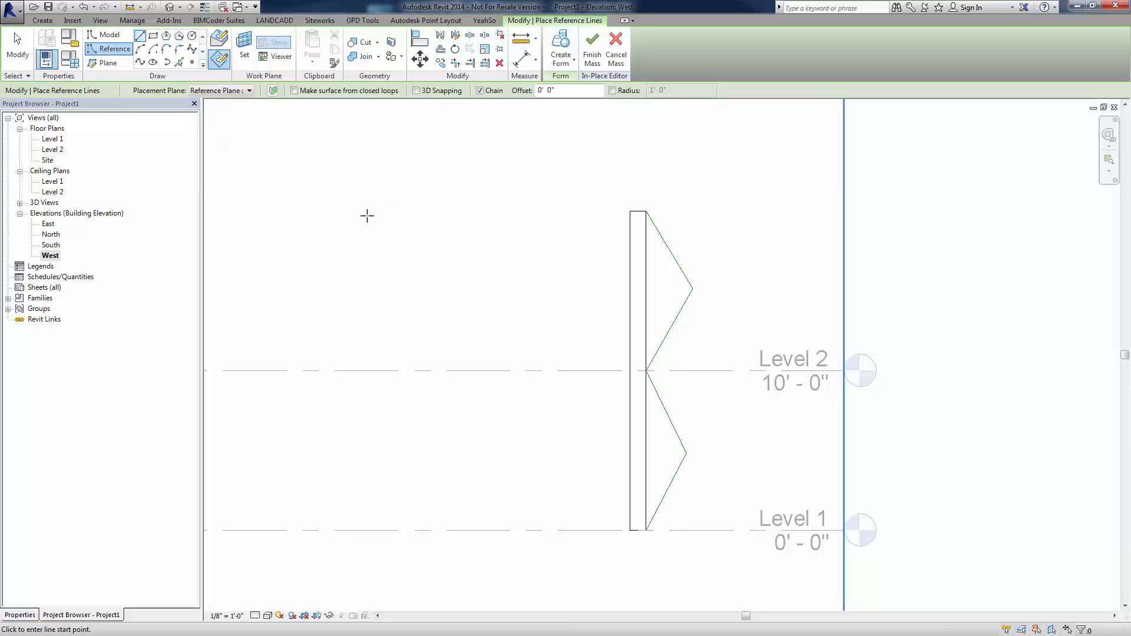
pyautogui.click(646, 212)
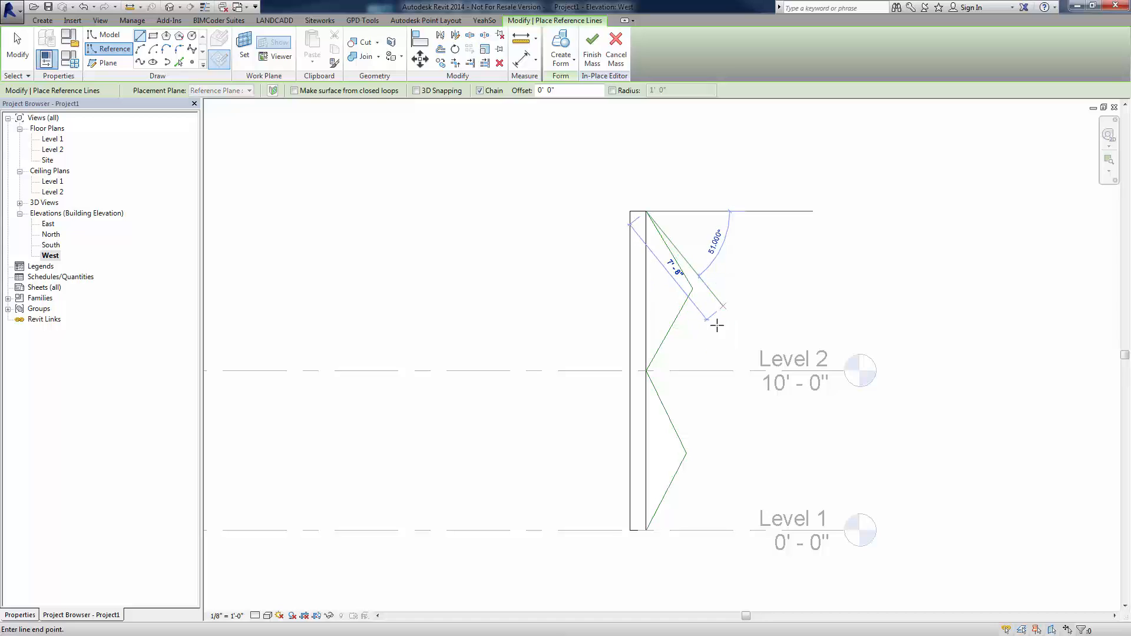
pyautogui.click(742, 370)
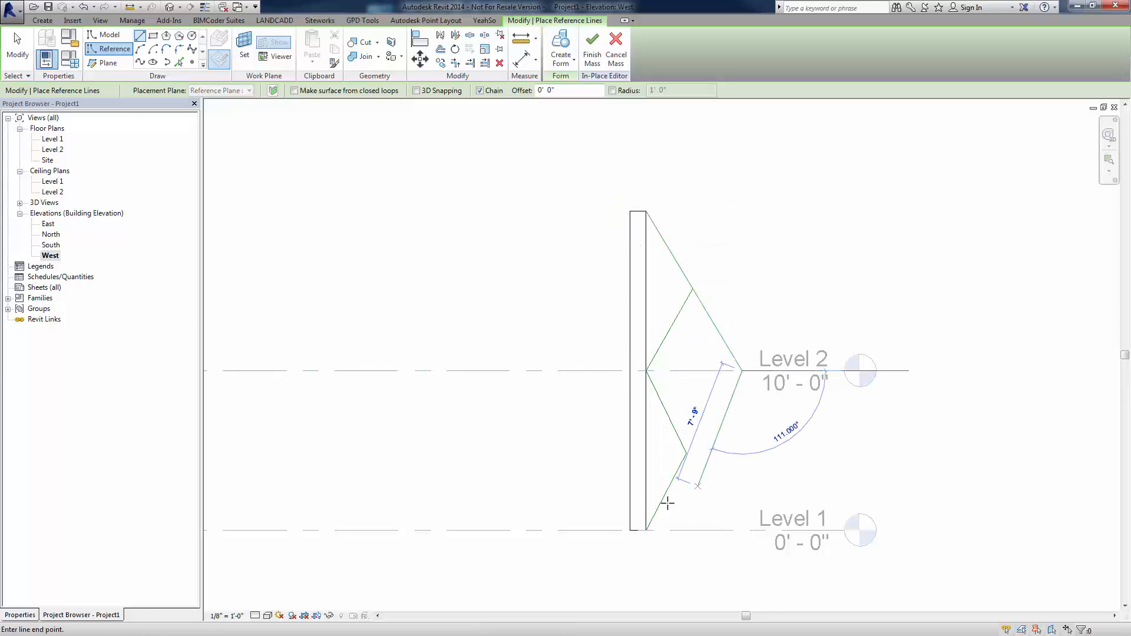
pyautogui.click(644, 530)
pyautogui.press('Escape')
pyautogui.press('Escape')
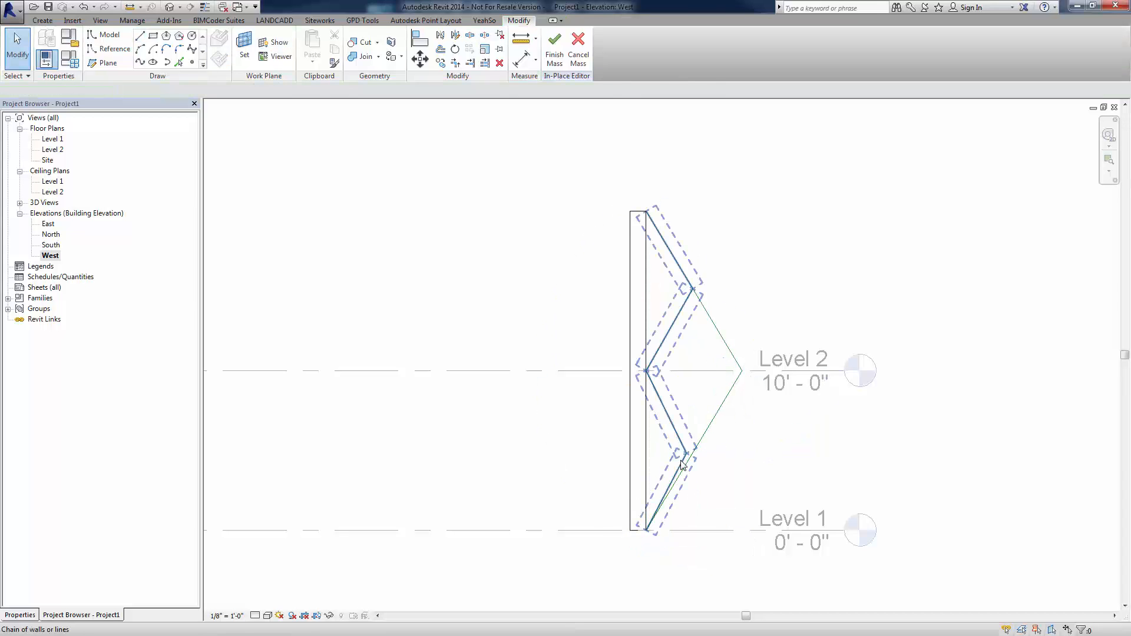
# - Adjust the zigzag chain so its lower outer vertex sits on the V profile's lower segment
pyautogui.click(681, 465)
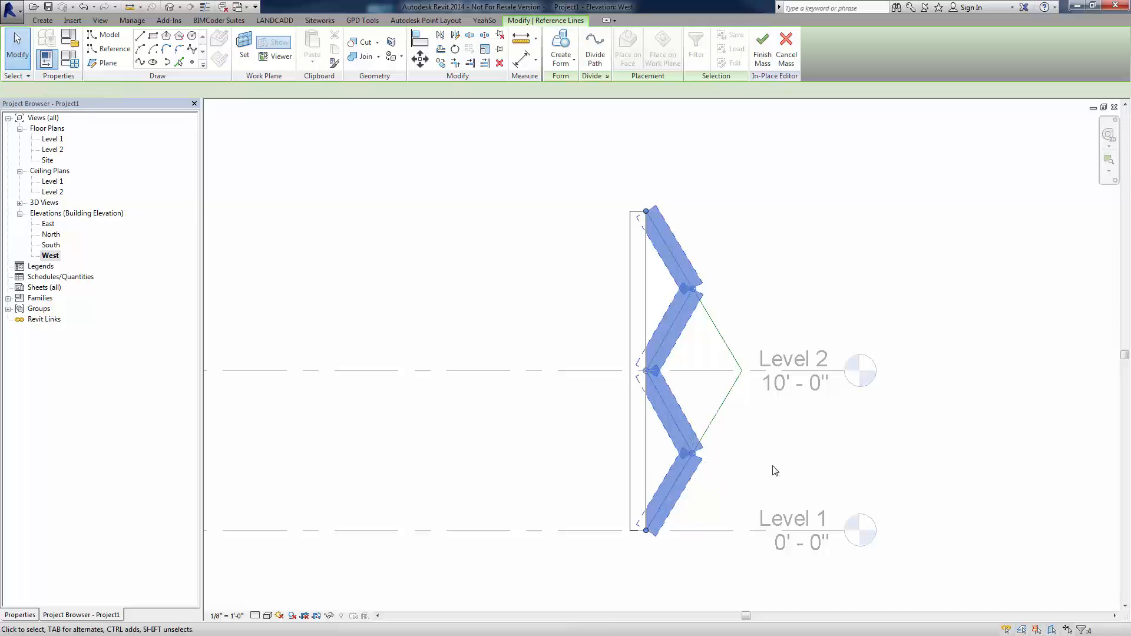
pyautogui.click(750, 465)
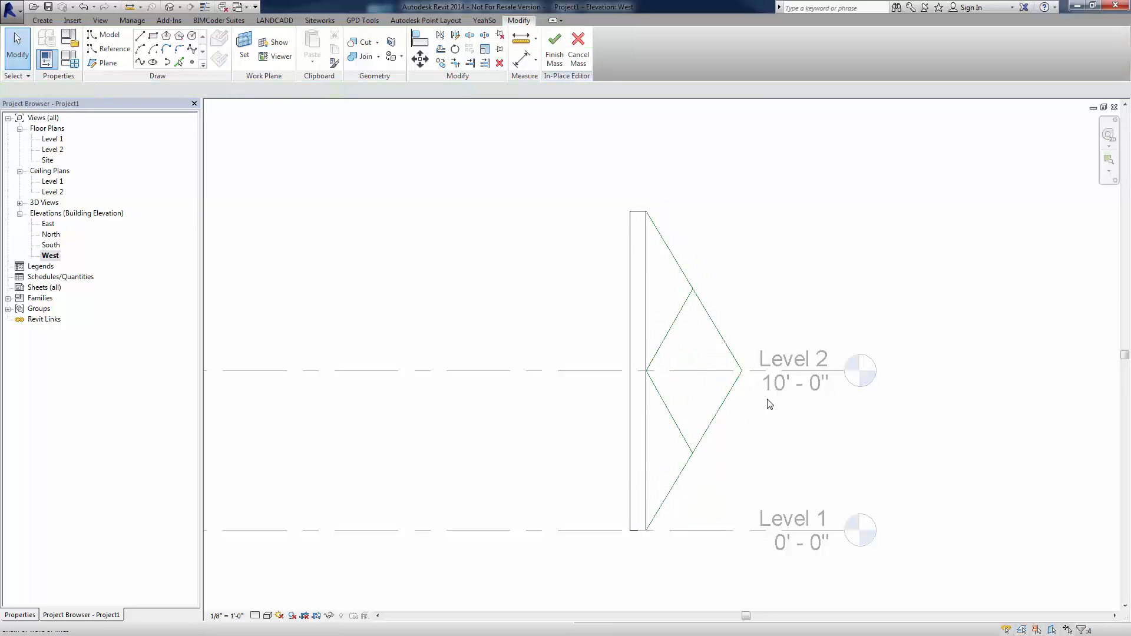
# - On Reference Plane : 3, draw a V-shaped reference line over the existing V, with segments about 11'-8" long
pyautogui.click(109, 48)
pyautogui.click(239, 91)
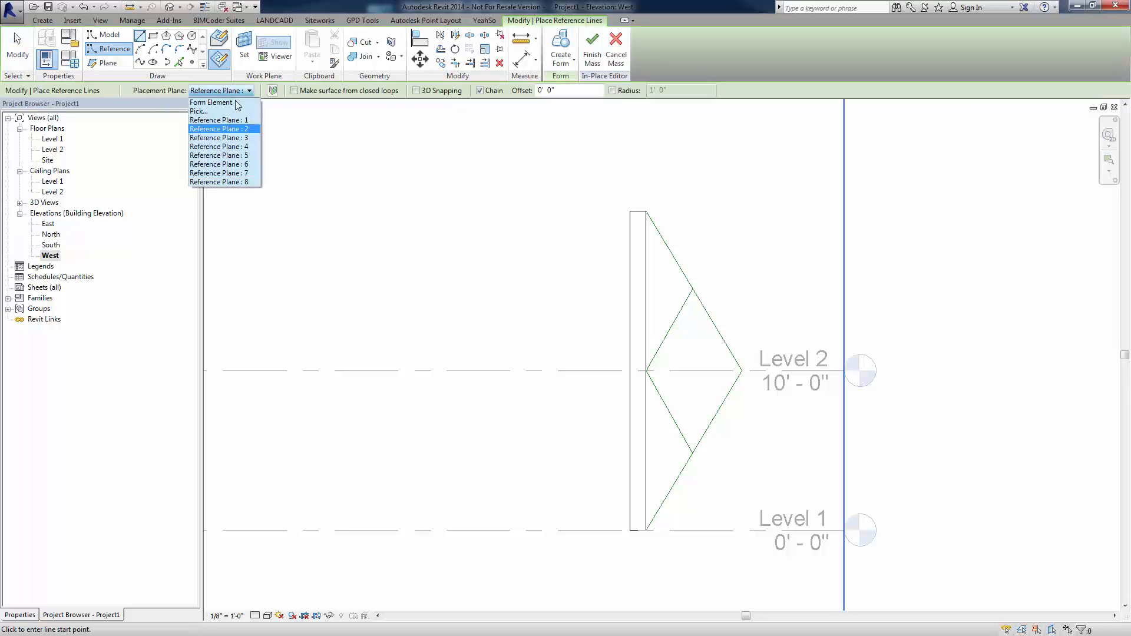
pyautogui.click(231, 137)
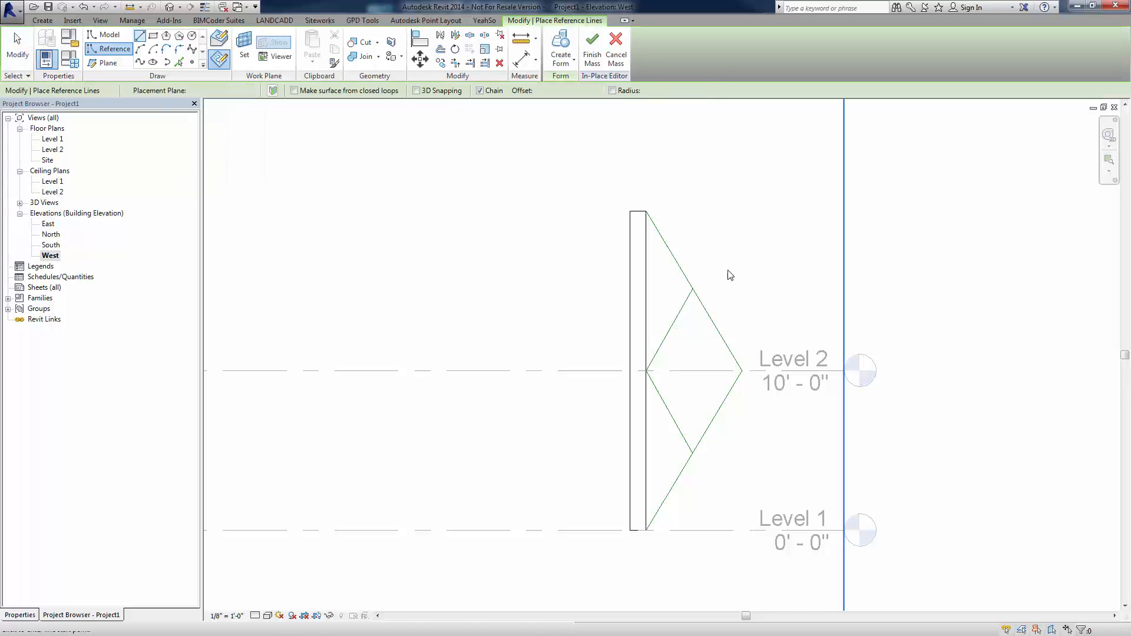
pyautogui.click(645, 211)
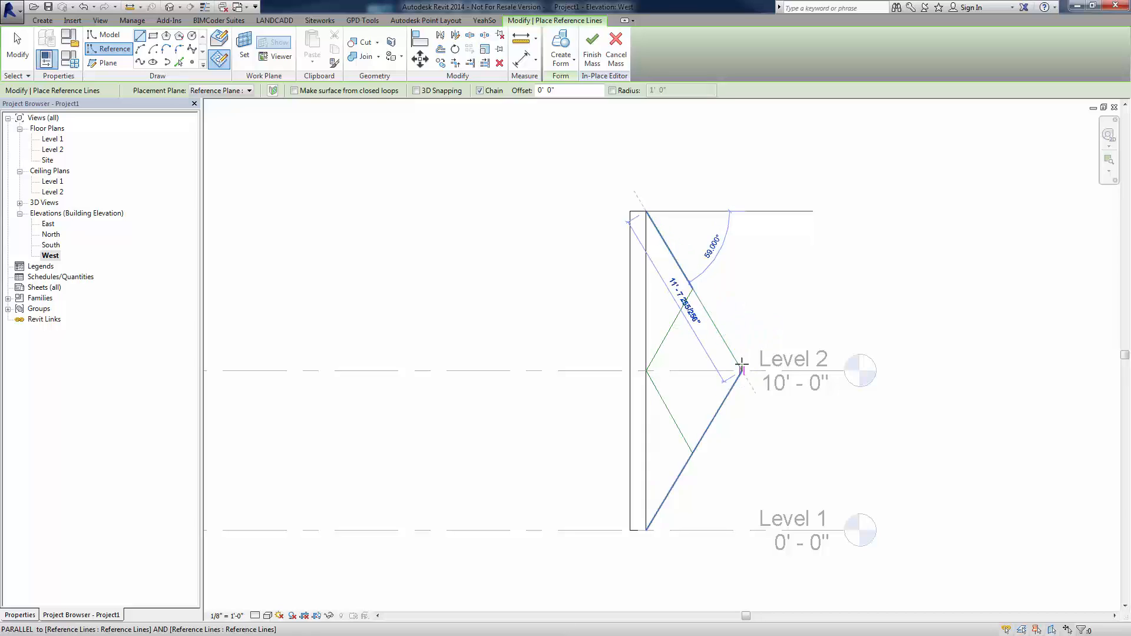
pyautogui.click(742, 369)
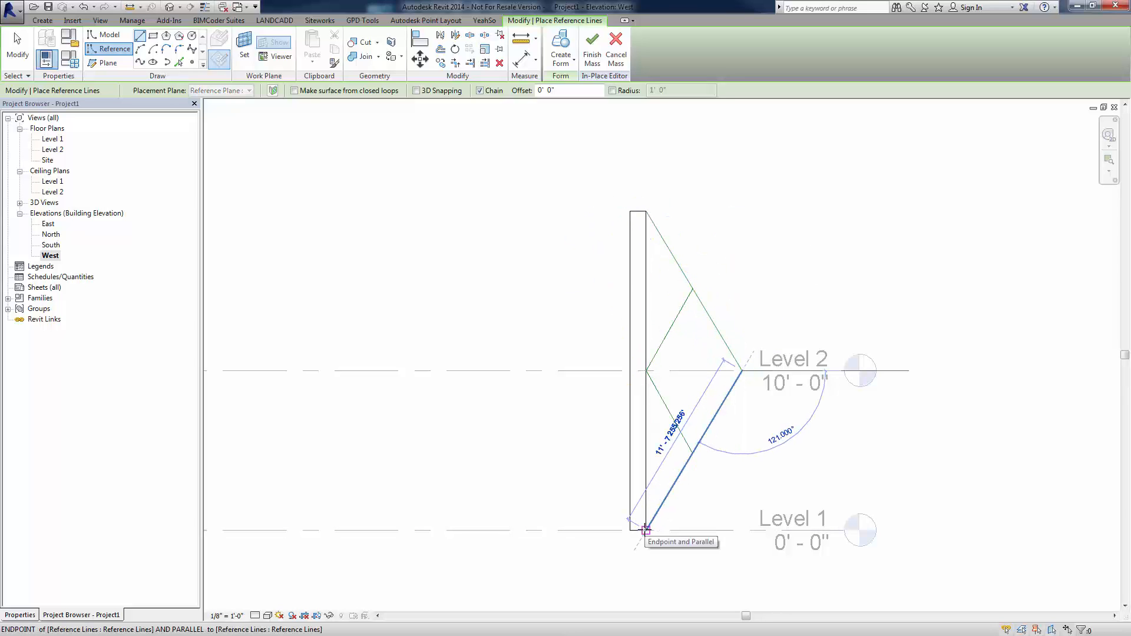
pyautogui.click(645, 529)
pyautogui.press('Escape')
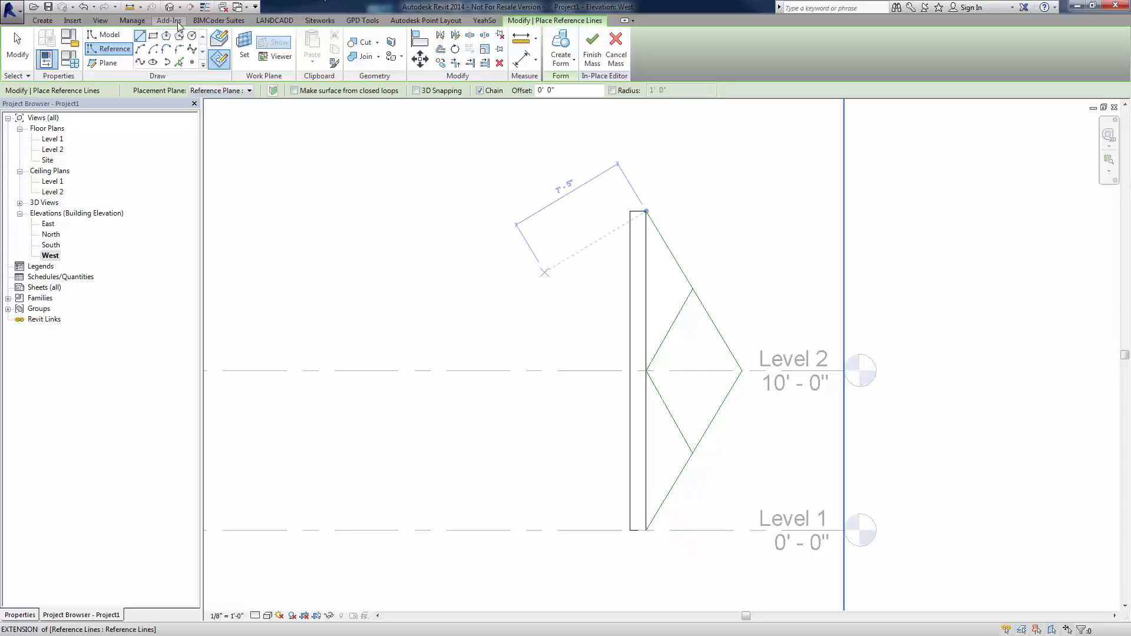
# - Inspect the profiles in 3D and delete the V-shaped reference line chain on Reference Plane : 3
pyautogui.click(170, 7)
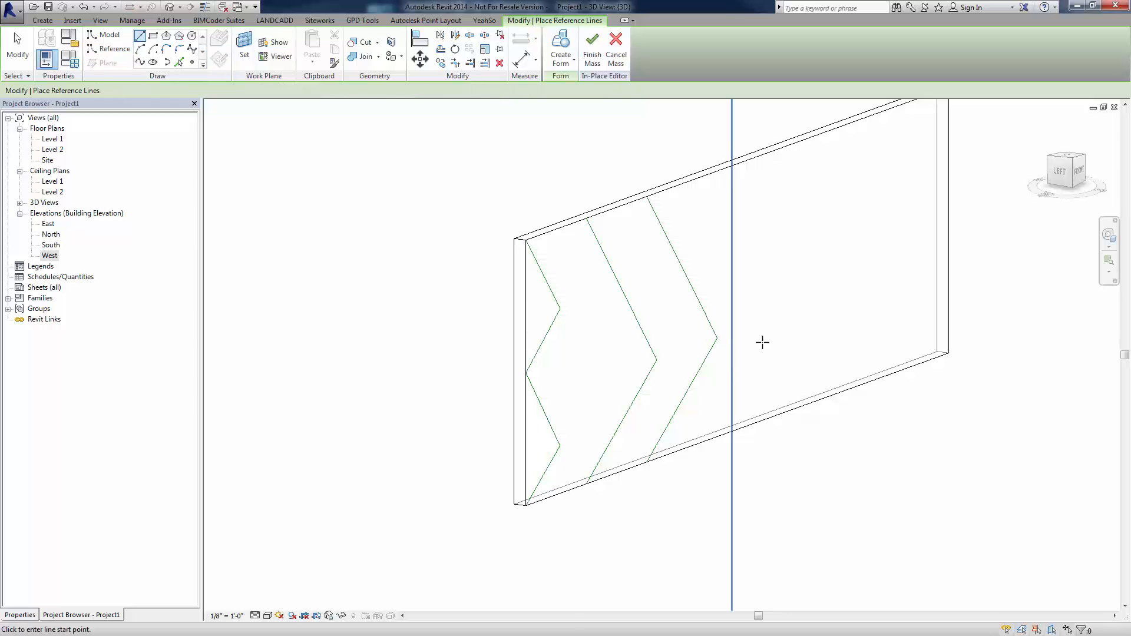
pyautogui.keyDown('shift'); pyautogui.moveTo(758, 364); pyautogui.dragTo(729, 371, button='middle'); pyautogui.keyUp('shift')
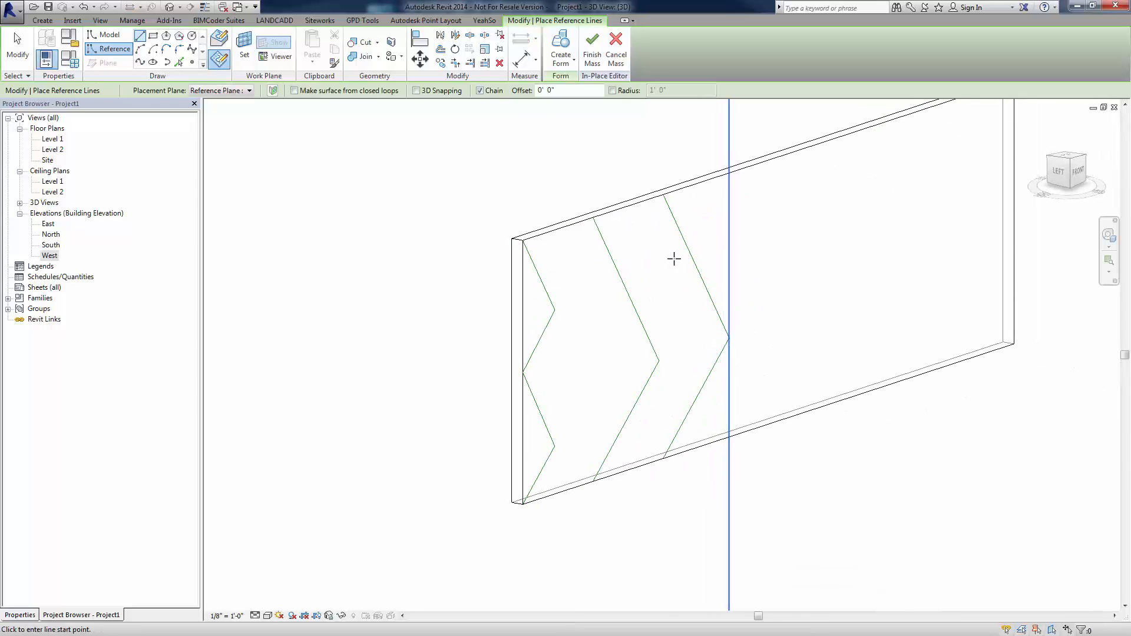
pyautogui.press('Escape')
pyautogui.press('Tab')
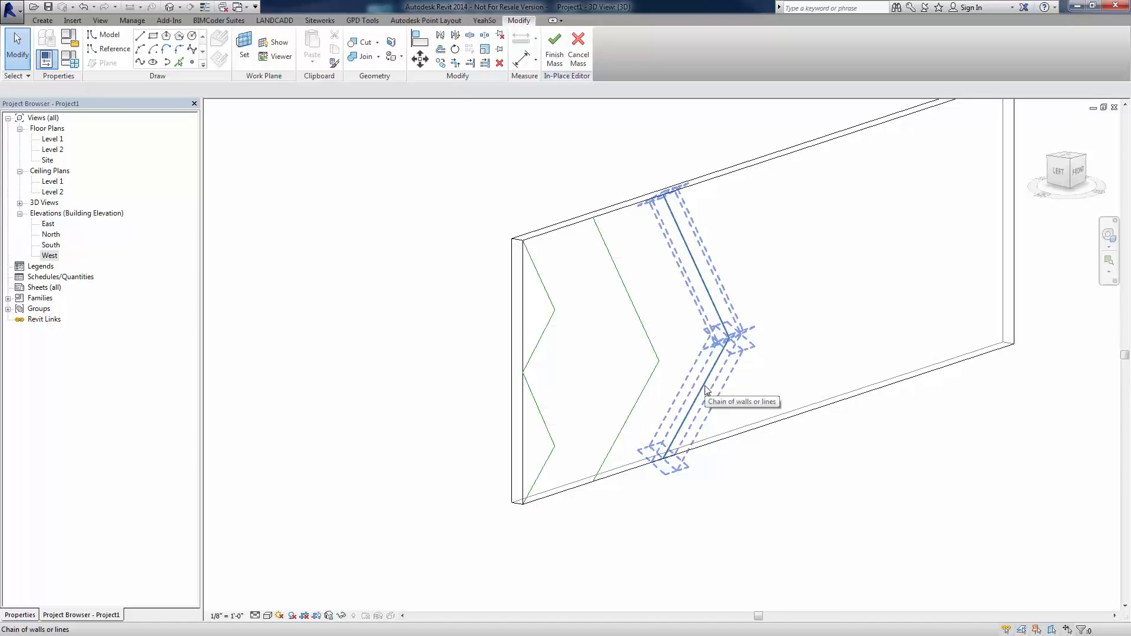
pyautogui.click(705, 389)
pyautogui.press('Delete')
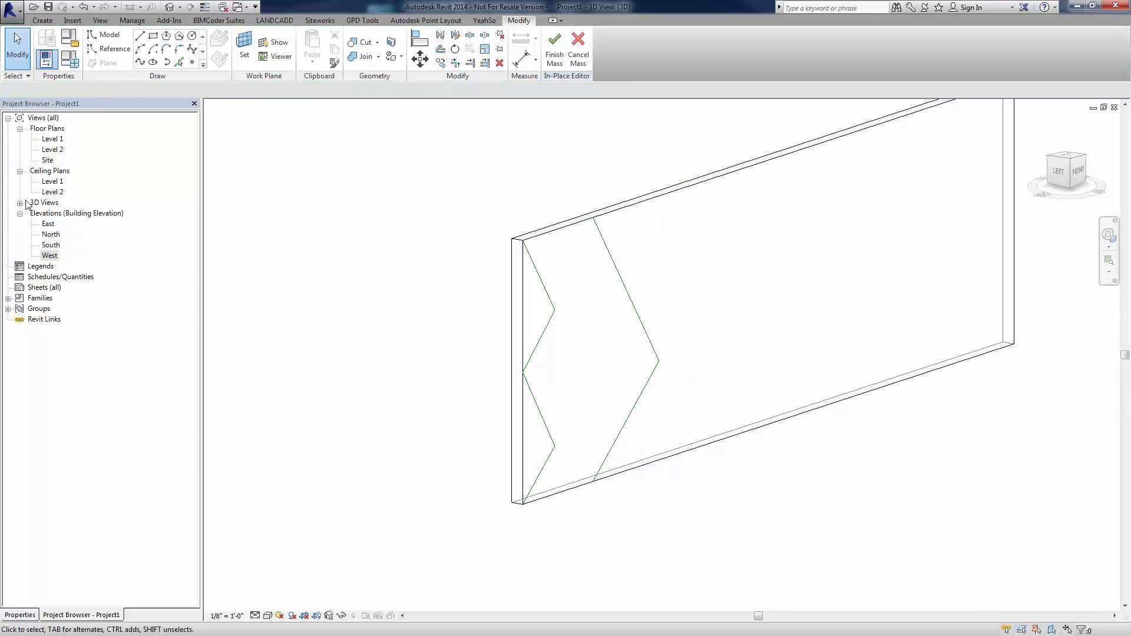
# - In the West elevation, draw a four-segment zigzag reference line on Reference Plane : 3 over the existing zigzag, with segments about 5'-8" long
pyautogui.doubleClick(50, 253)
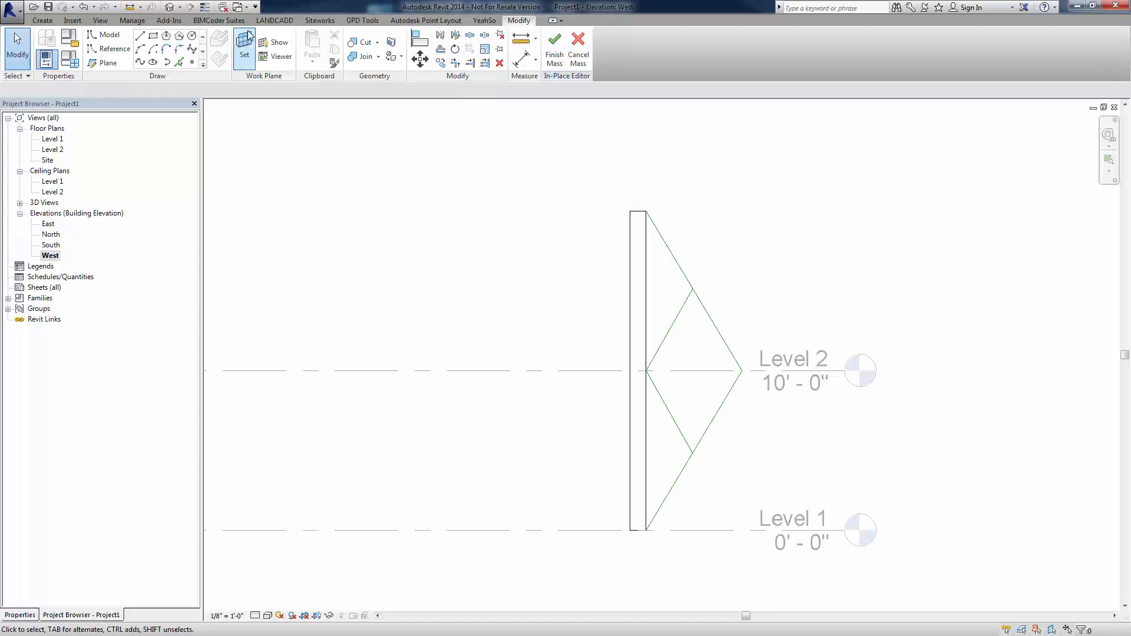
pyautogui.click(99, 51)
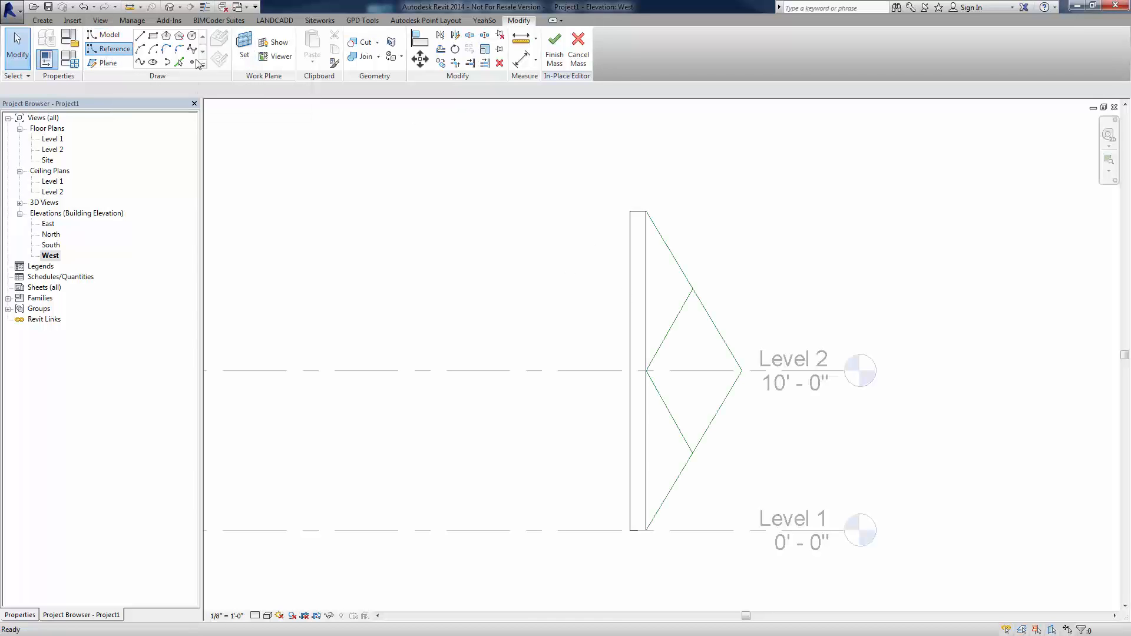
pyautogui.click(238, 93)
pyautogui.click(239, 137)
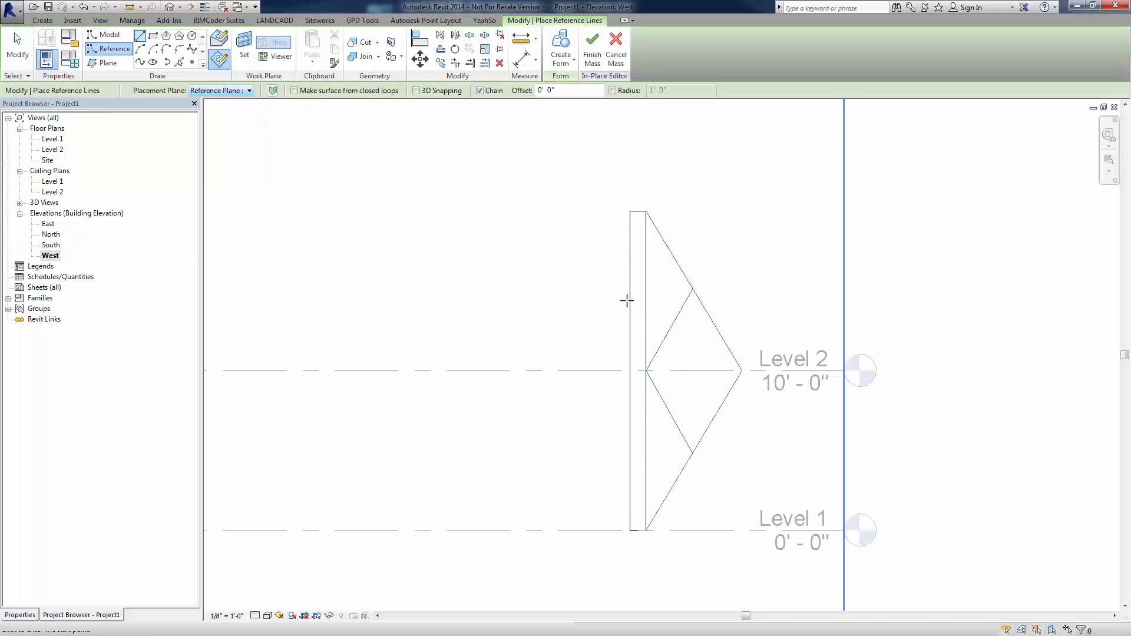
pyautogui.click(646, 211)
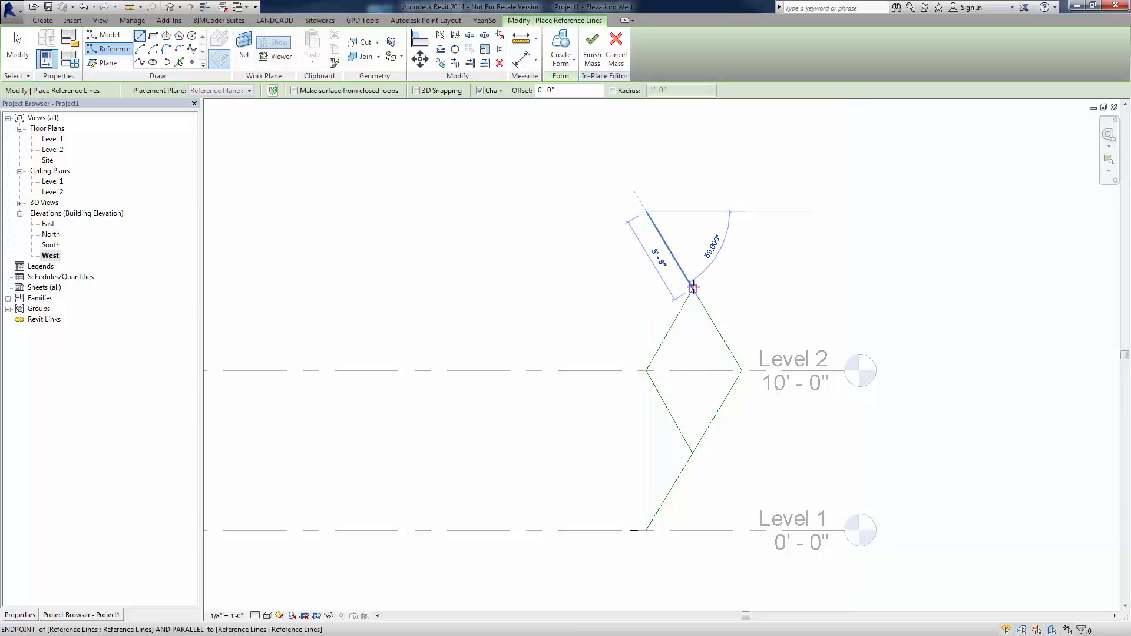
pyautogui.click(693, 288)
pyautogui.click(646, 370)
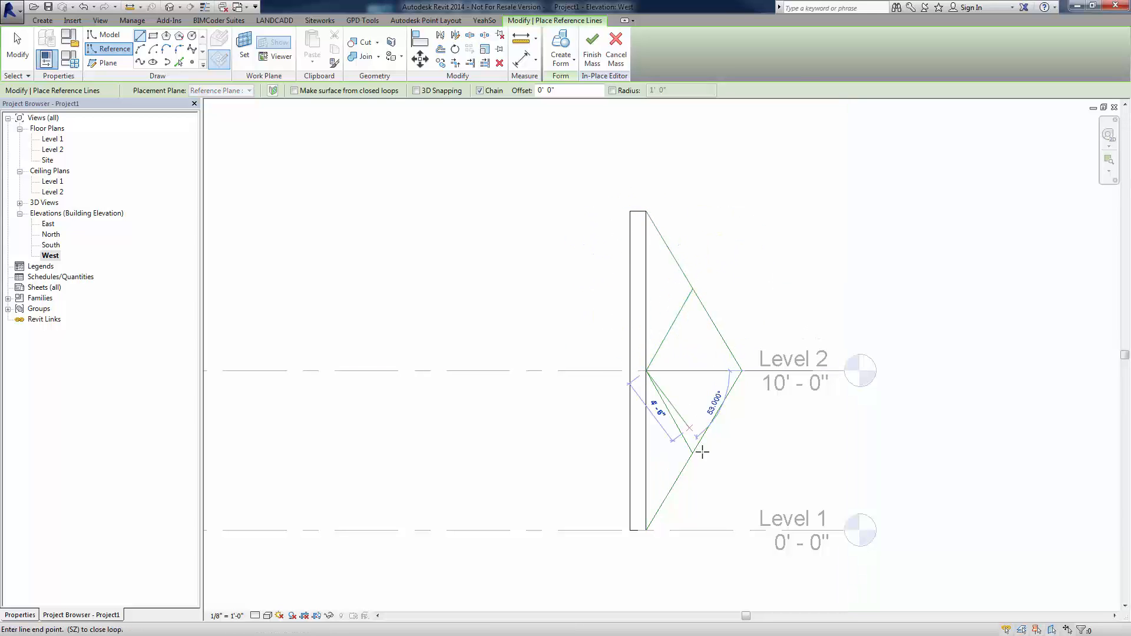
pyautogui.click(692, 453)
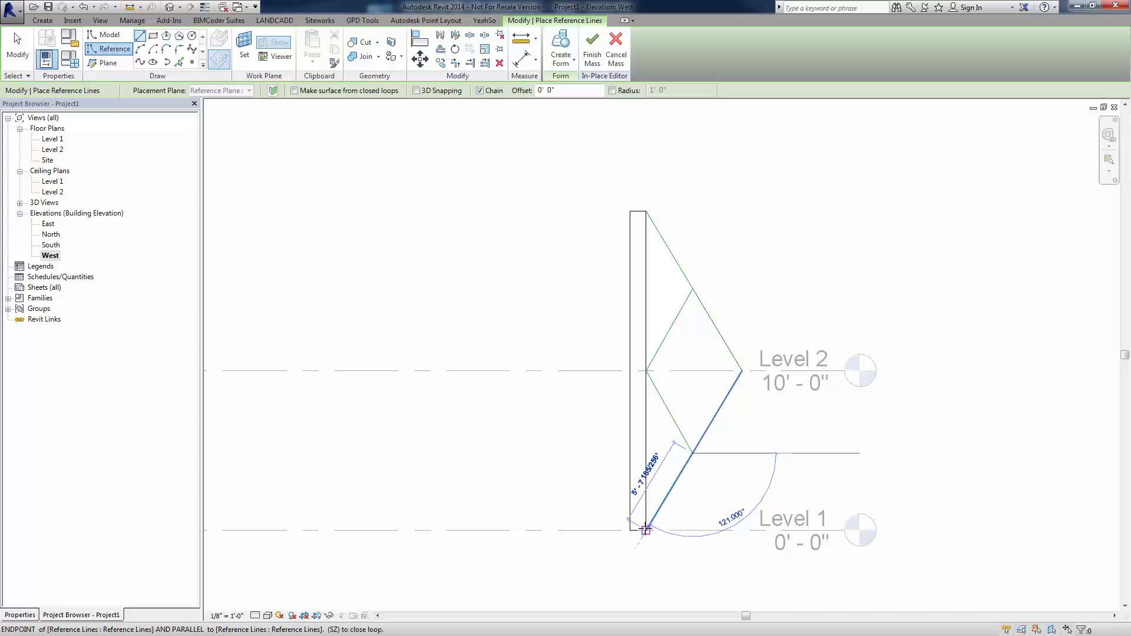
pyautogui.click(647, 528)
pyautogui.click(18, 45)
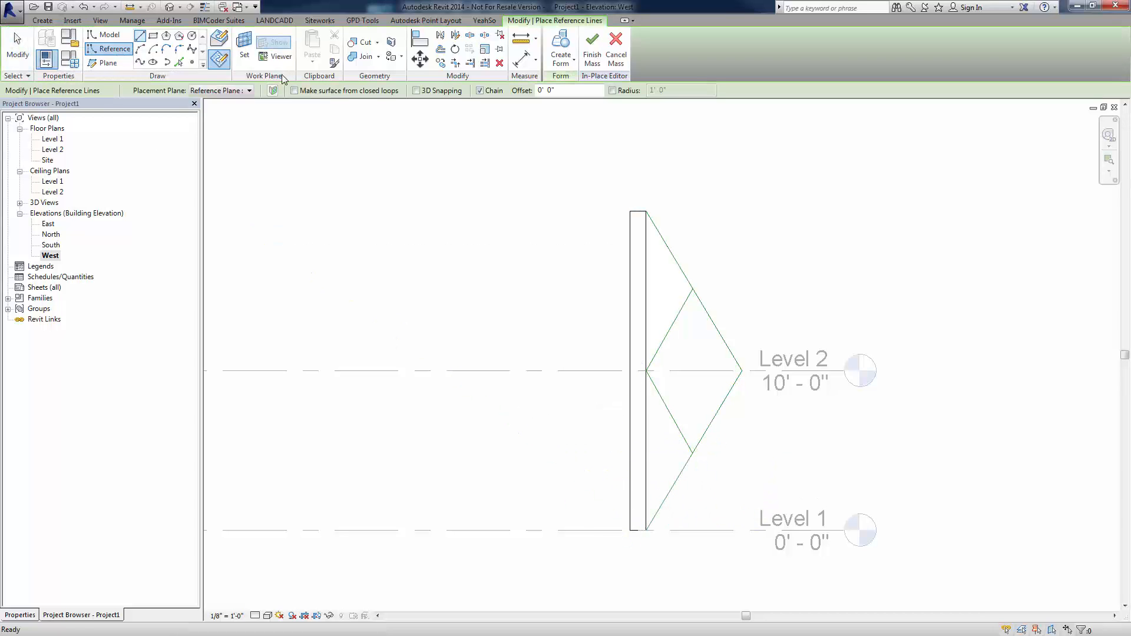
# - On Reference Plane : 4, draw a V-shaped reference line from the wall's top corner out to Level 2 and back to its base, segments about 11'-8"
pyautogui.click(224, 91)
pyautogui.click(231, 146)
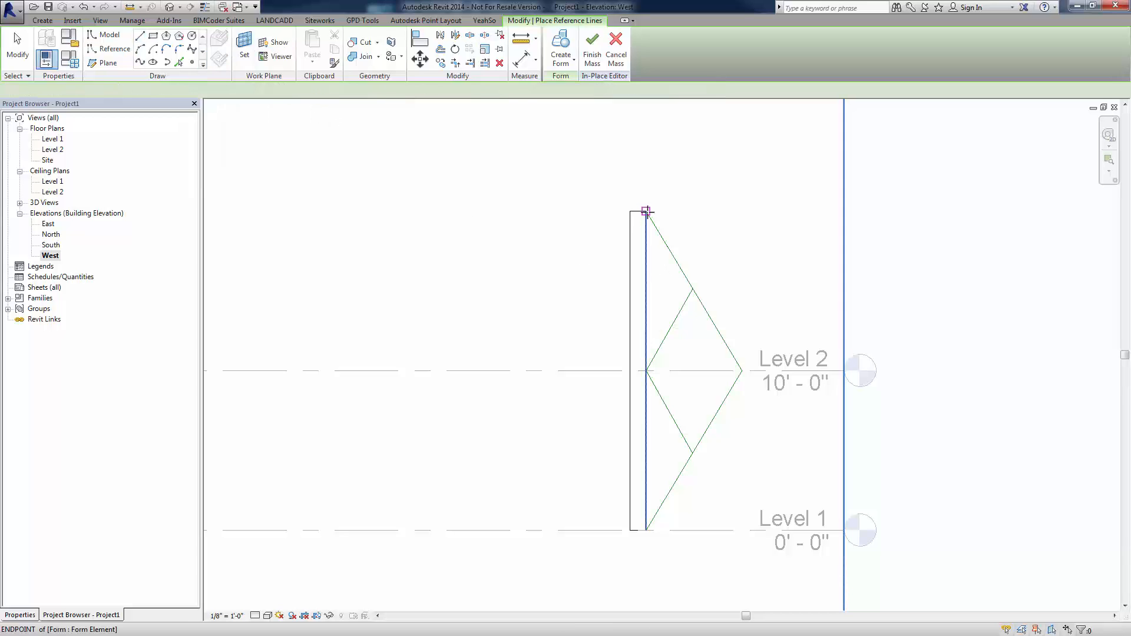
pyautogui.click(646, 211)
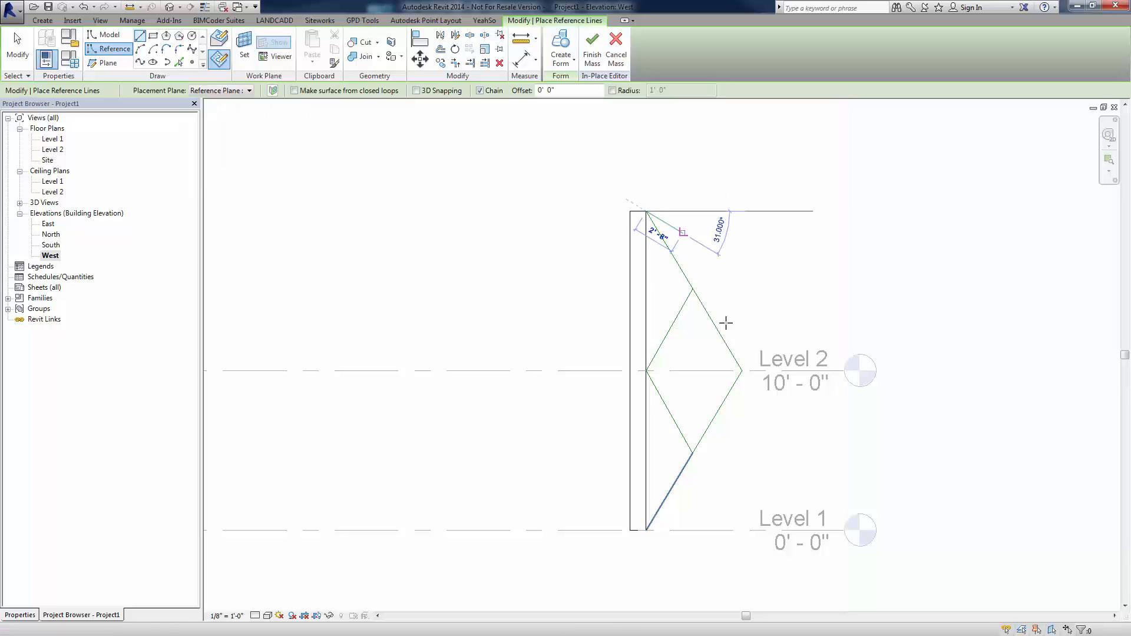
pyautogui.click(741, 370)
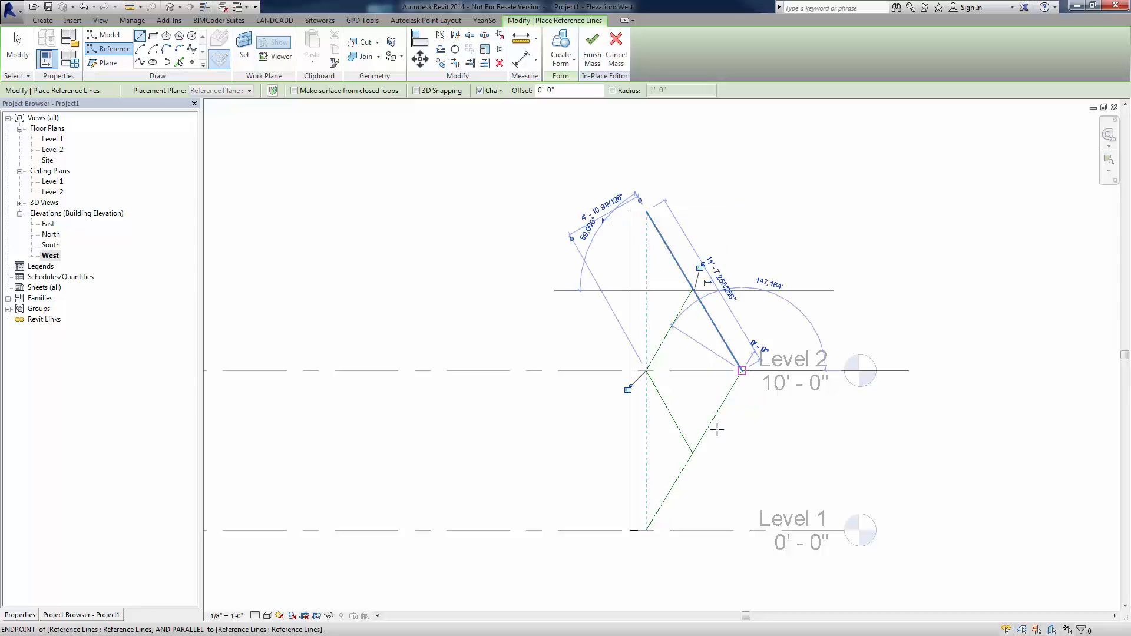
pyautogui.click(646, 530)
pyautogui.press('Escape')
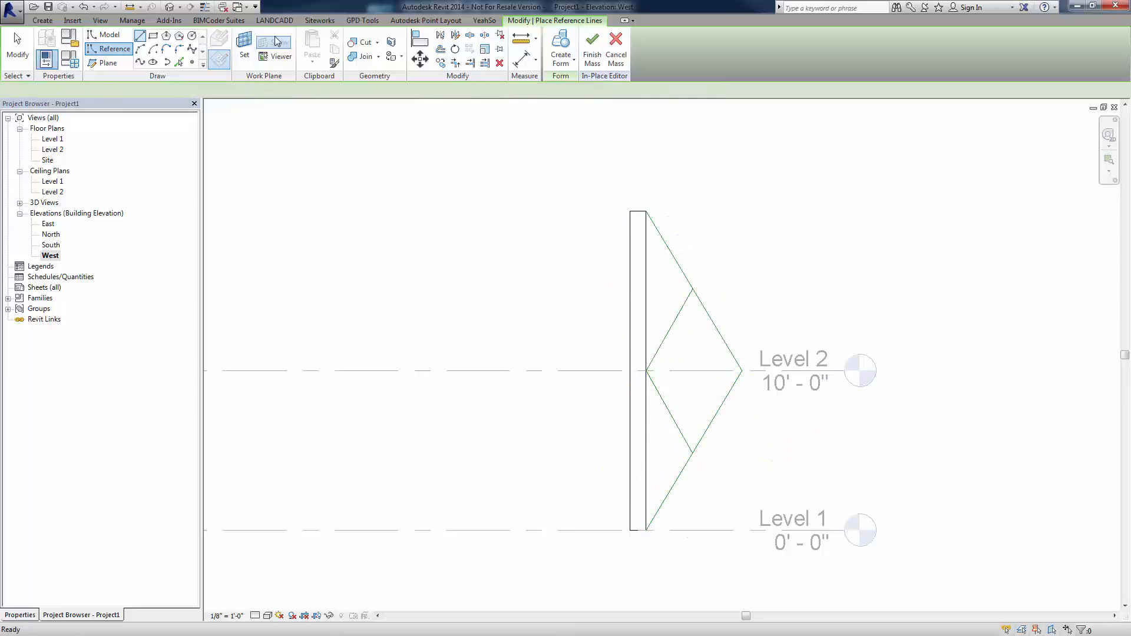
# - Open the 3D view to inspect the four reference-line profiles along the wall
pyautogui.click(171, 10)
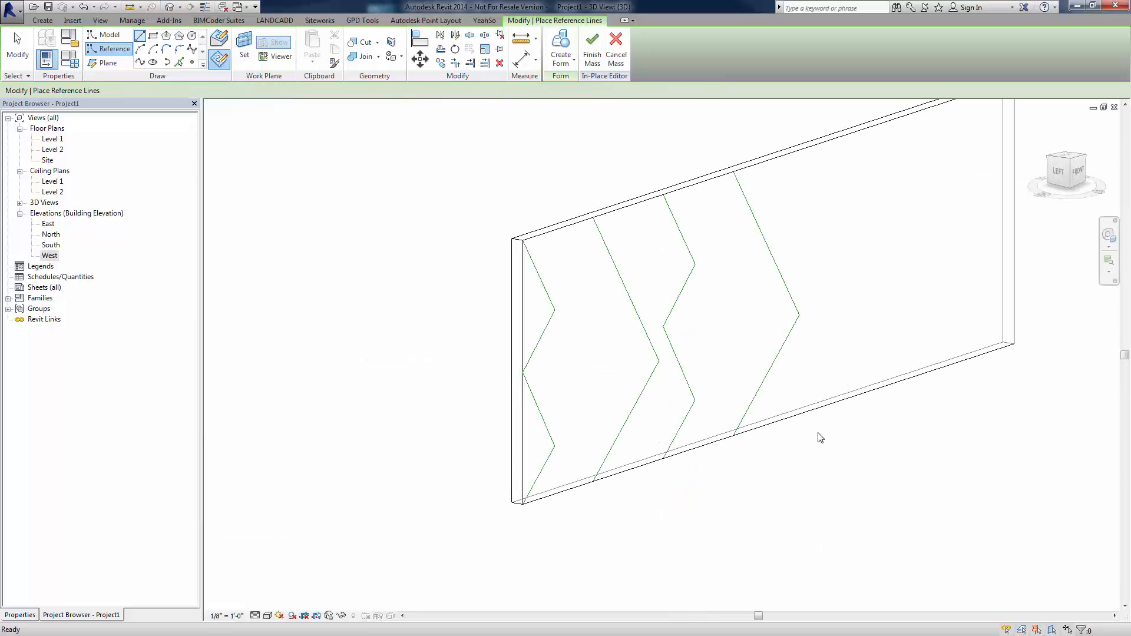
pyautogui.keyDown('shift'); pyautogui.moveTo(763, 455); pyautogui.dragTo(711, 434, button='middle'); pyautogui.keyUp('shift')
pyautogui.scroll(-3, 810, 439)
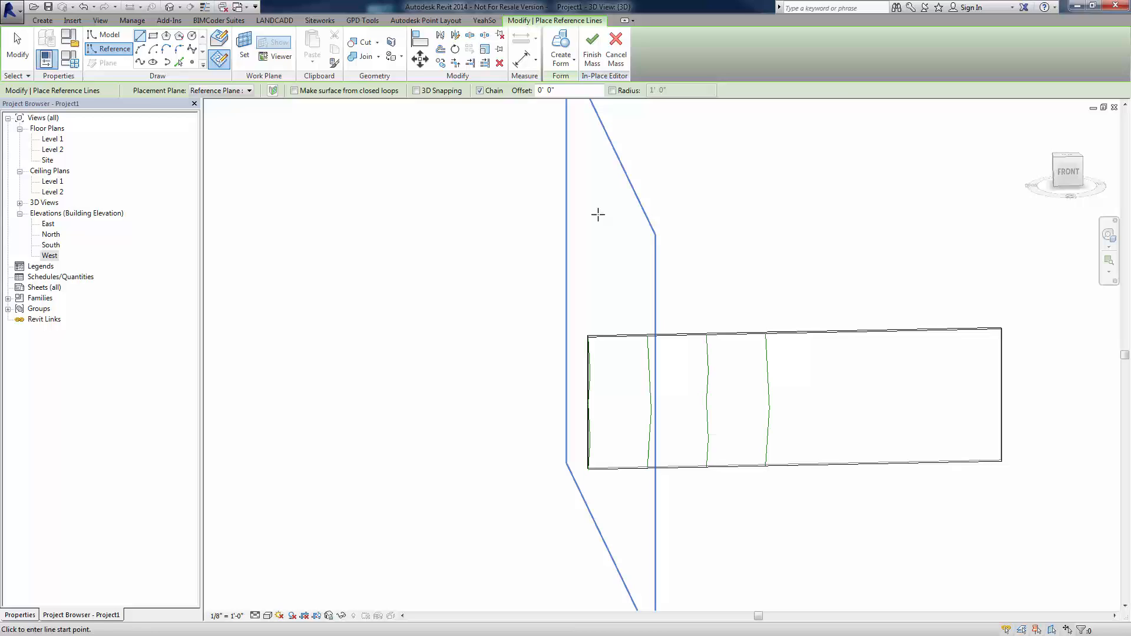
pyautogui.click(222, 63)
pyautogui.click(212, 91)
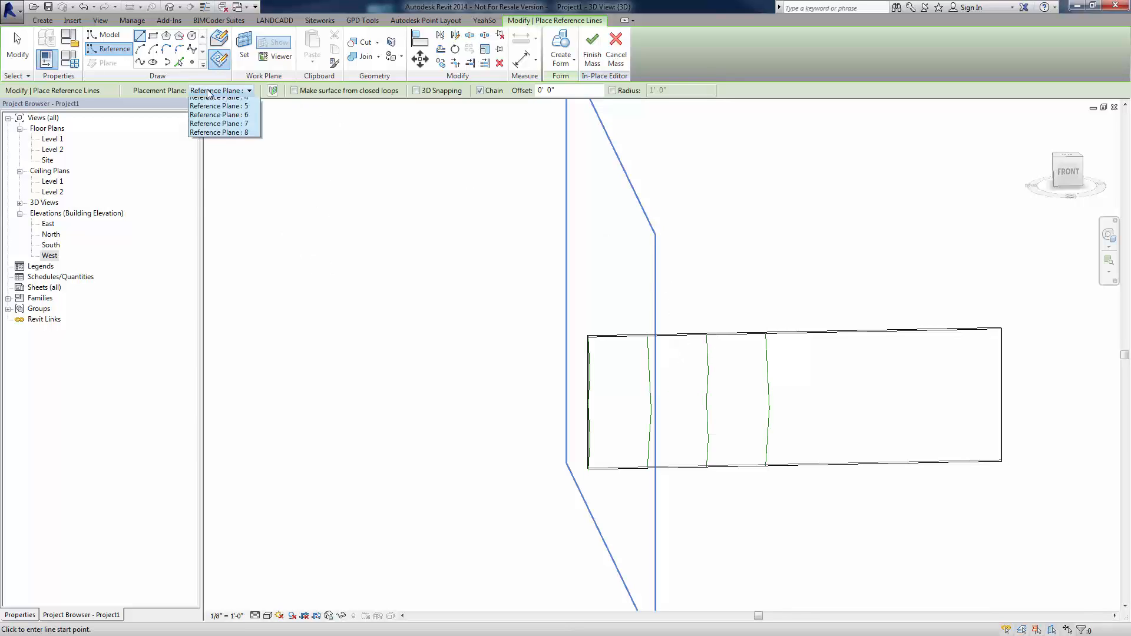
pyautogui.click(819, 222)
pyautogui.press('Escape')
pyautogui.press('Escape')
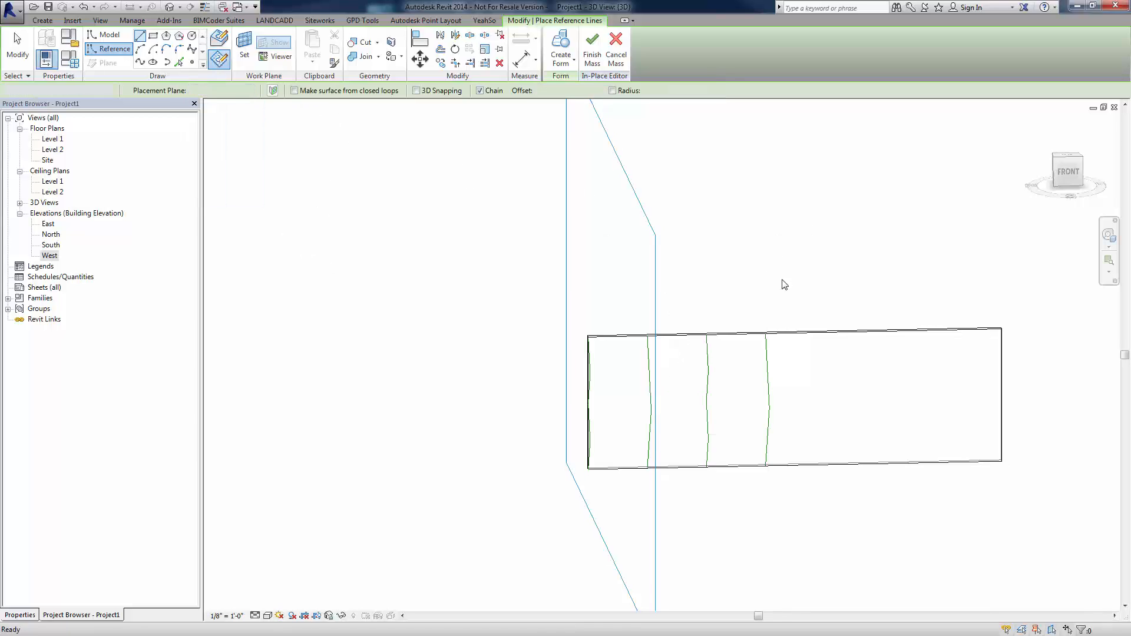
# - Create a solid form between the zigzag profile at the wall's end and the adjacent V profile
pyautogui.keyDown('shift'); pyautogui.moveTo(783, 284); pyautogui.dragTo(794, 303, button='middle'); pyautogui.keyUp('shift')
pyautogui.scroll(1, 716, 421)
pyautogui.keyDown('shift'); pyautogui.moveTo(794, 439); pyautogui.dragTo(742, 447, button='middle'); pyautogui.keyUp('shift')
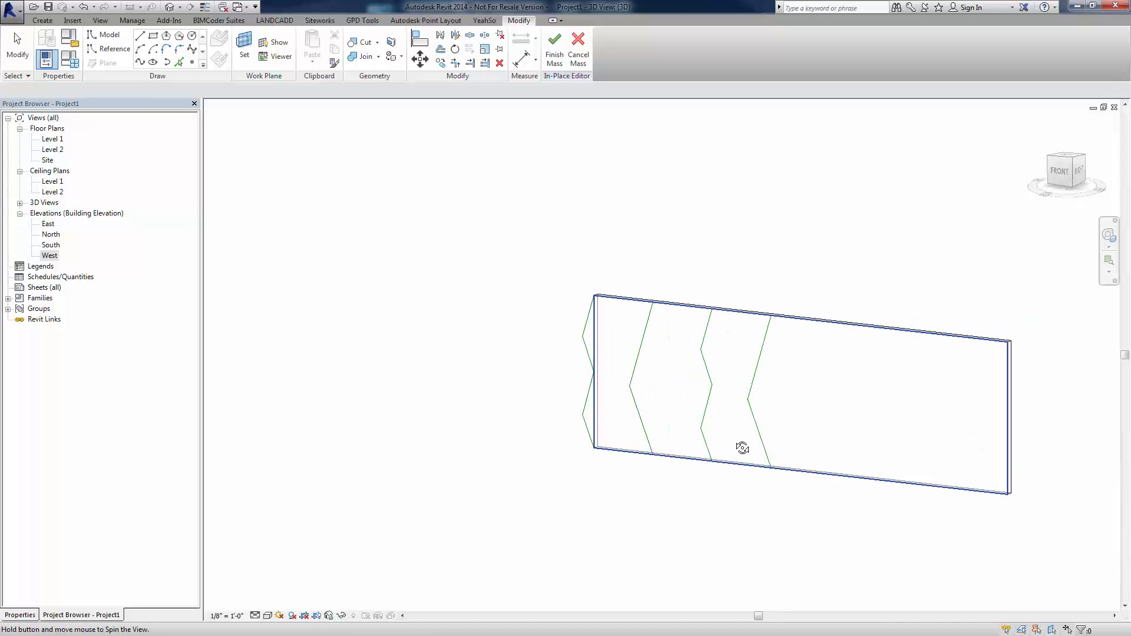
pyautogui.keyDown('shift'); pyautogui.moveTo(447, 343); pyautogui.dragTo(402, 283, button='middle'); pyautogui.keyUp('shift')
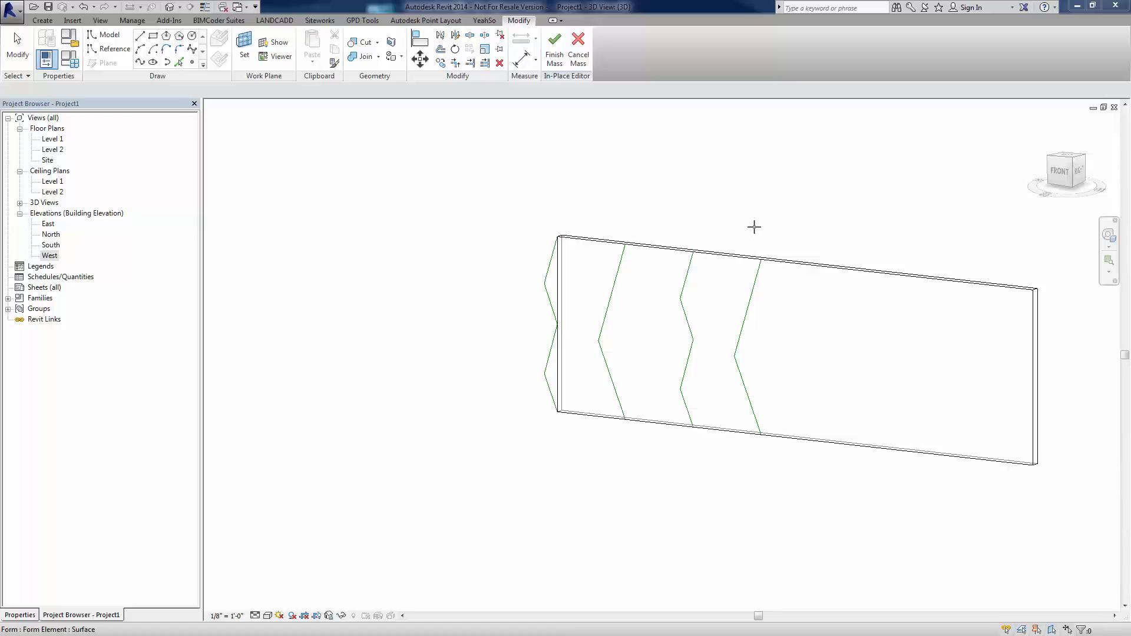
pyautogui.click(22, 44)
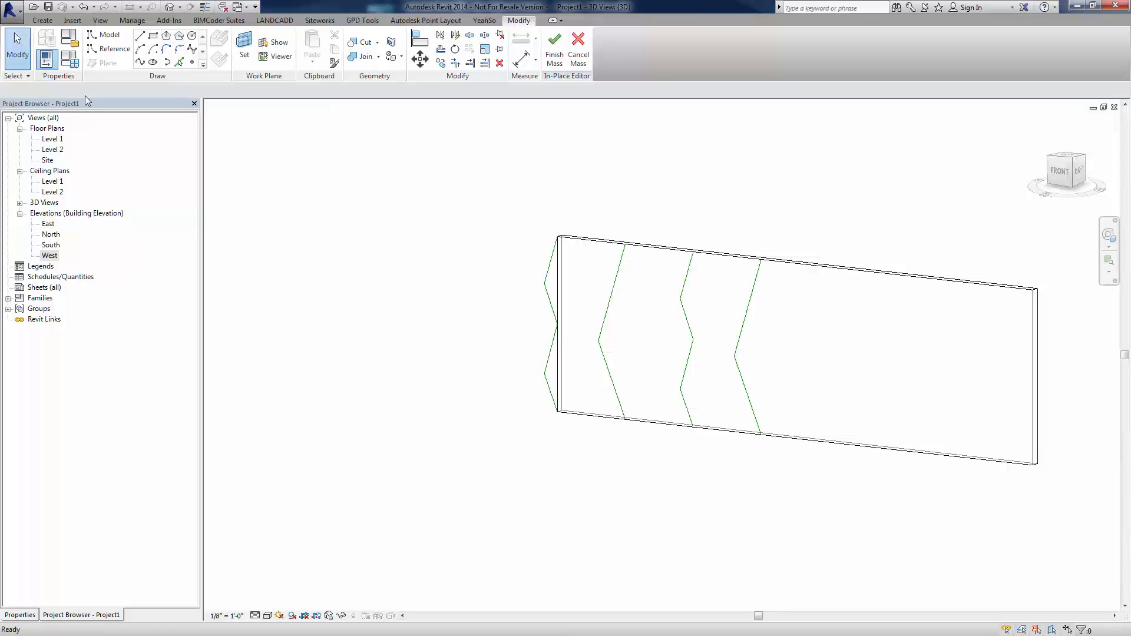
pyautogui.scroll(-1, 281, 127)
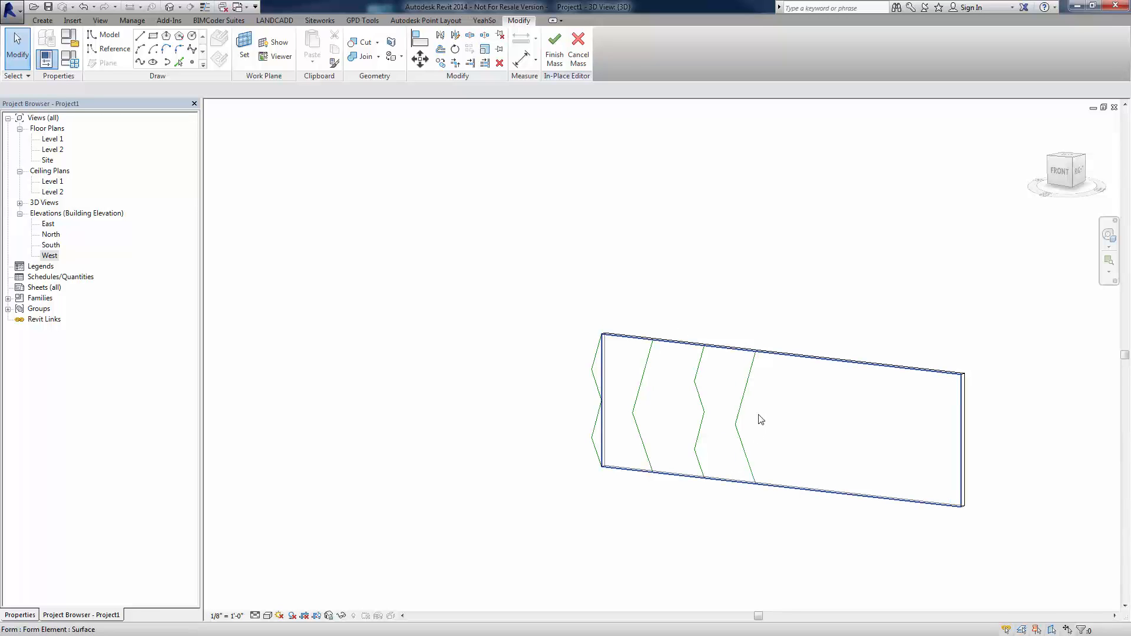
pyautogui.click(596, 361)
pyautogui.press('Tab')
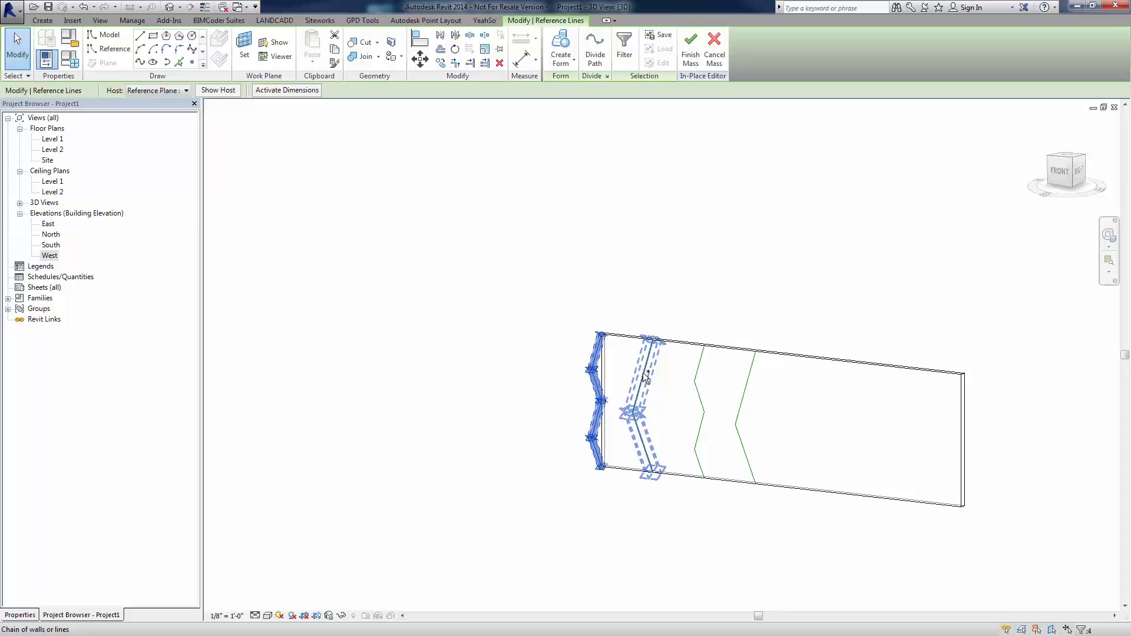
pyautogui.keyDown('ctrl'); pyautogui.click(647, 377); pyautogui.keyUp('ctrl')
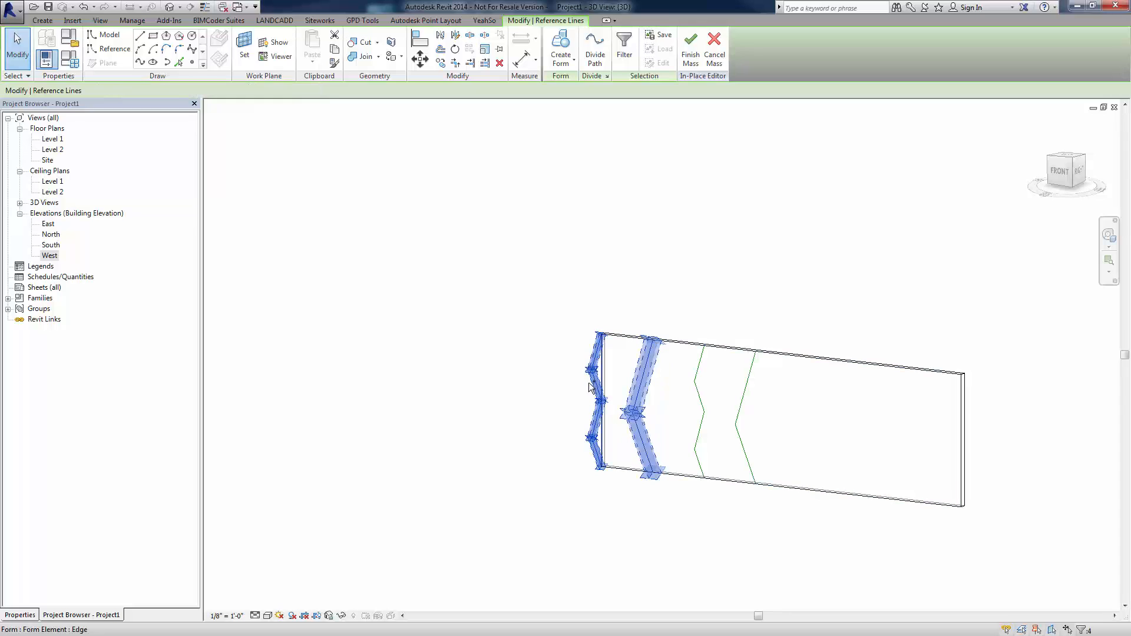
pyautogui.click(566, 61)
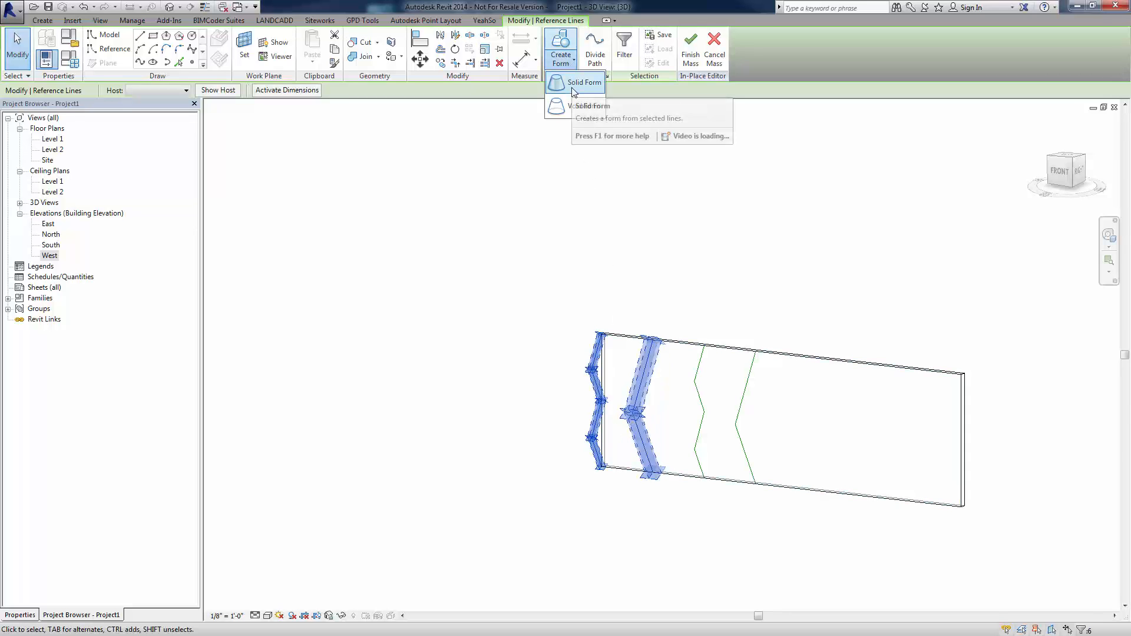
pyautogui.click(580, 83)
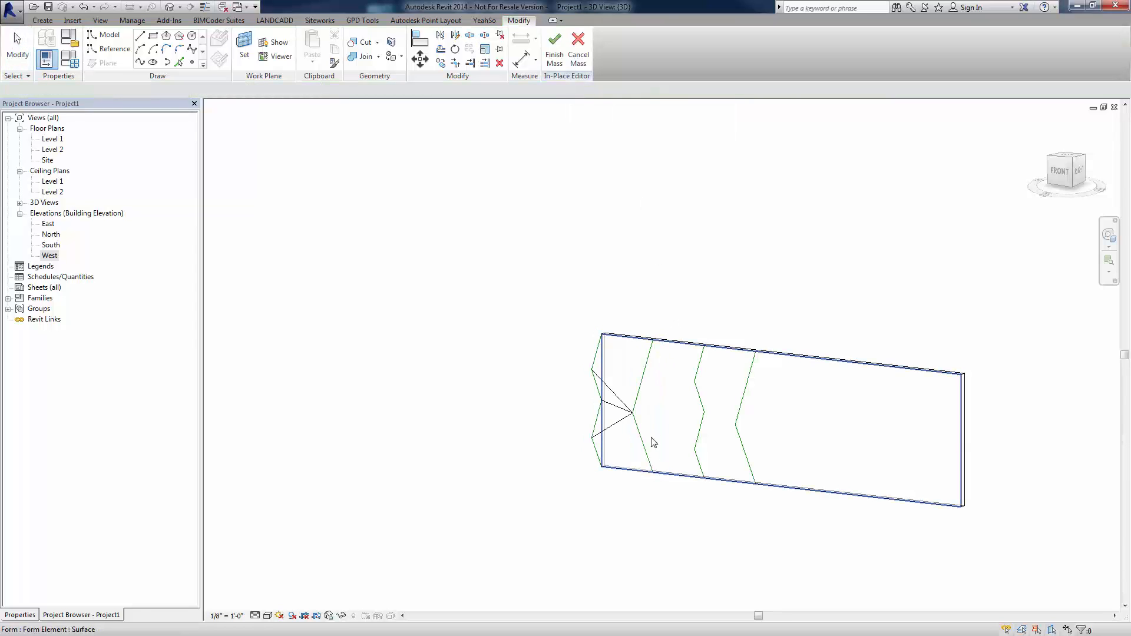
# - Create a solid form between the first V profile and the second zigzag profile
pyautogui.keyDown('shift'); pyautogui.moveTo(654, 443); pyautogui.dragTo(656, 384, button='middle'); pyautogui.keyUp('shift')
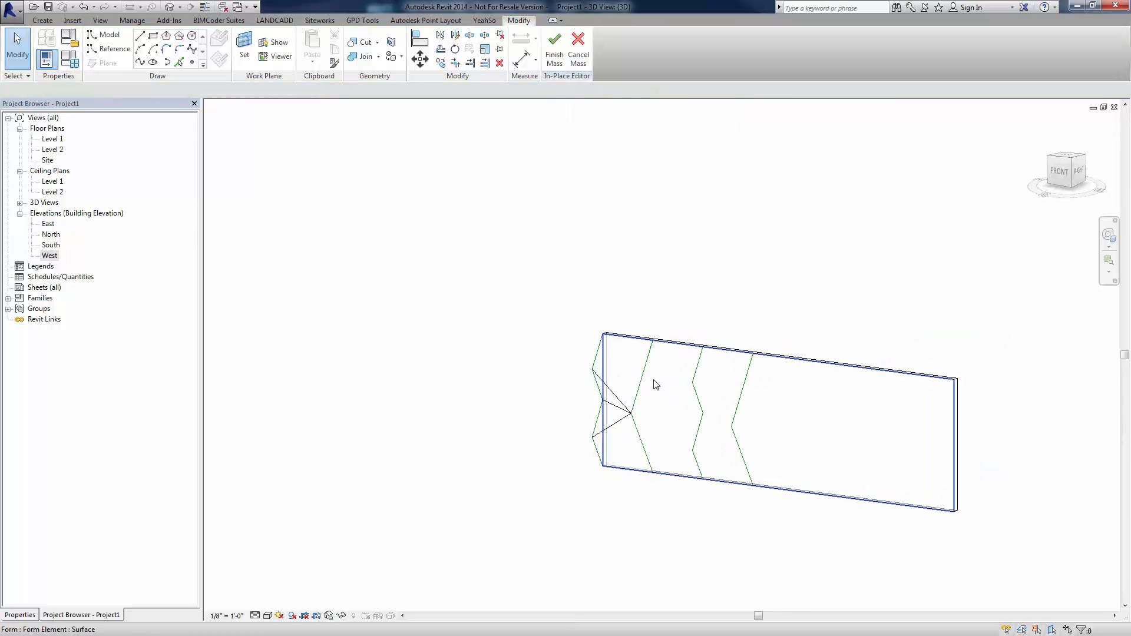
pyautogui.press('Tab')
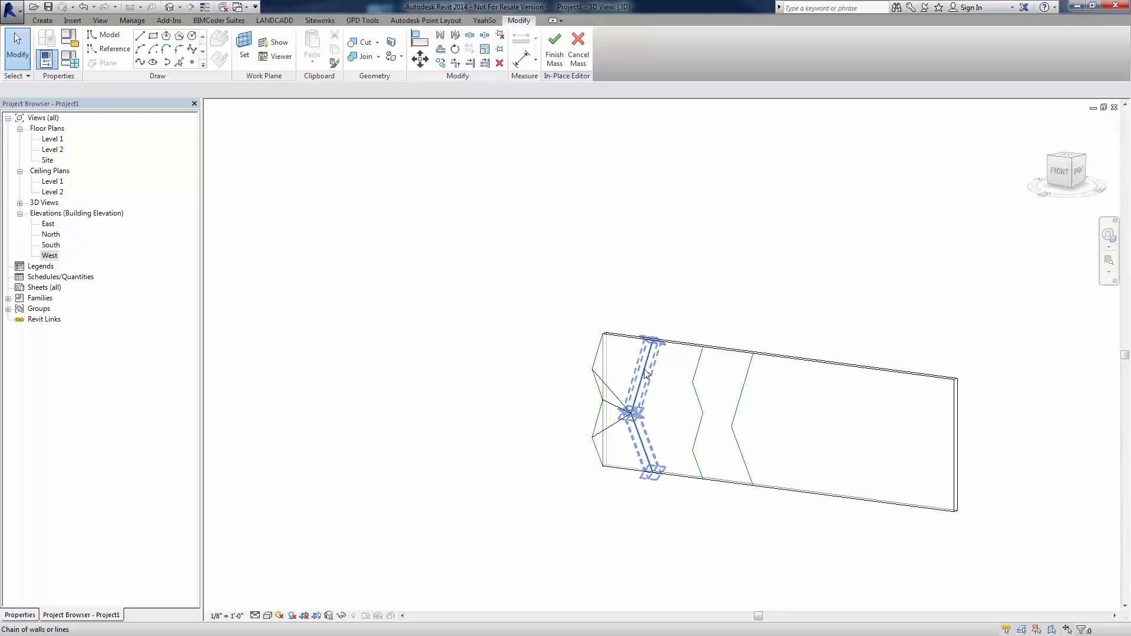
pyautogui.press('Tab')
pyautogui.keyDown('ctrl'); pyautogui.click(696, 374); pyautogui.keyUp('ctrl')
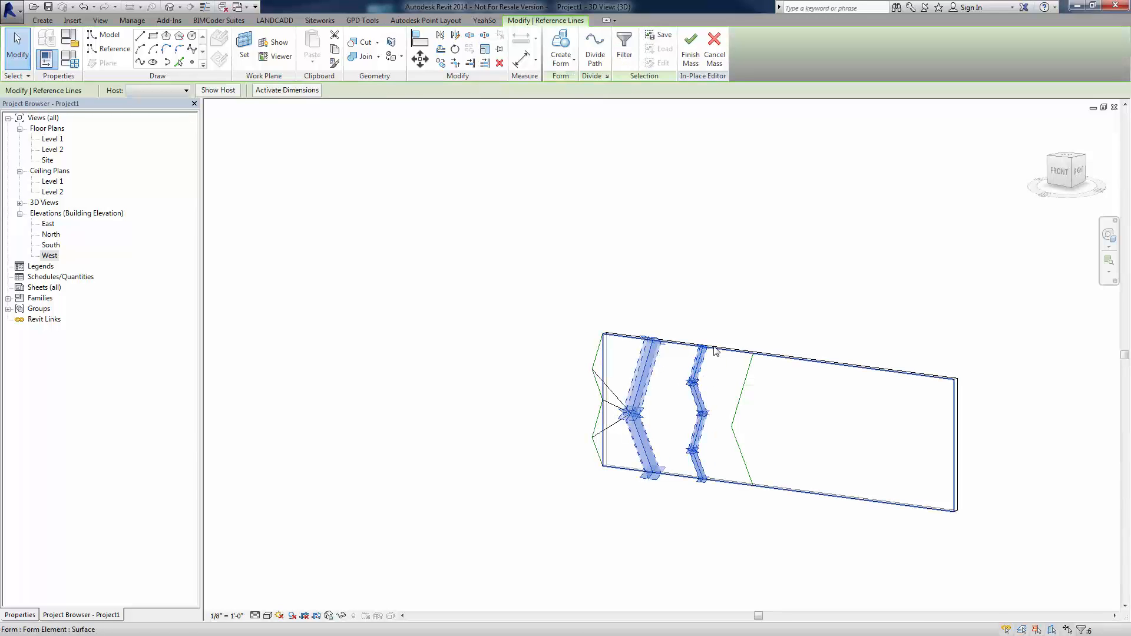
pyautogui.click(571, 59)
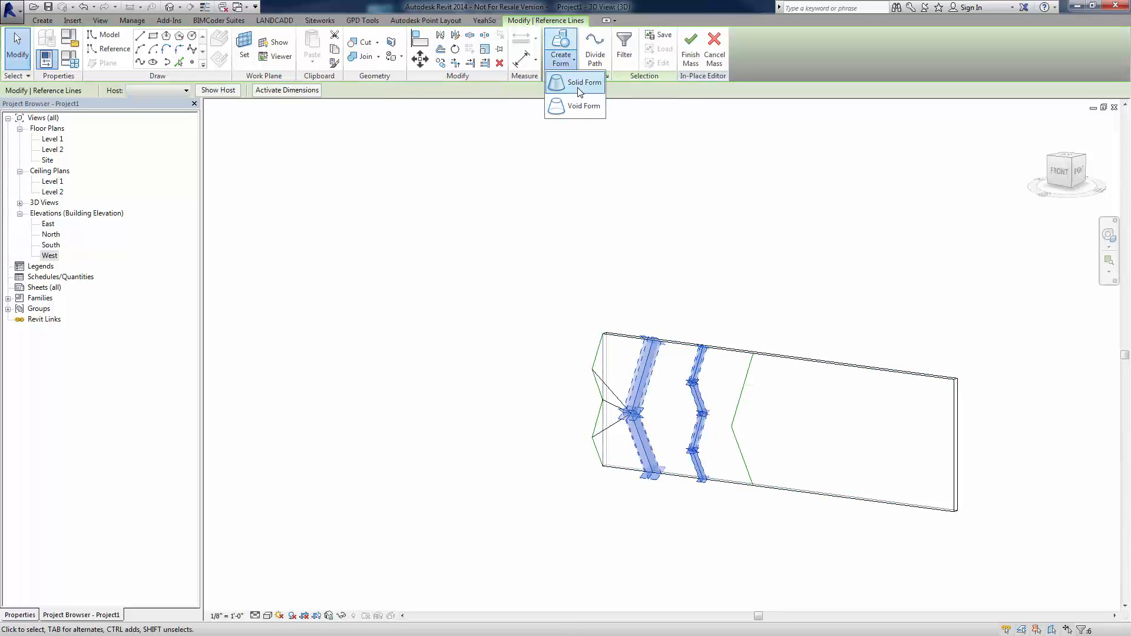
pyautogui.click(582, 82)
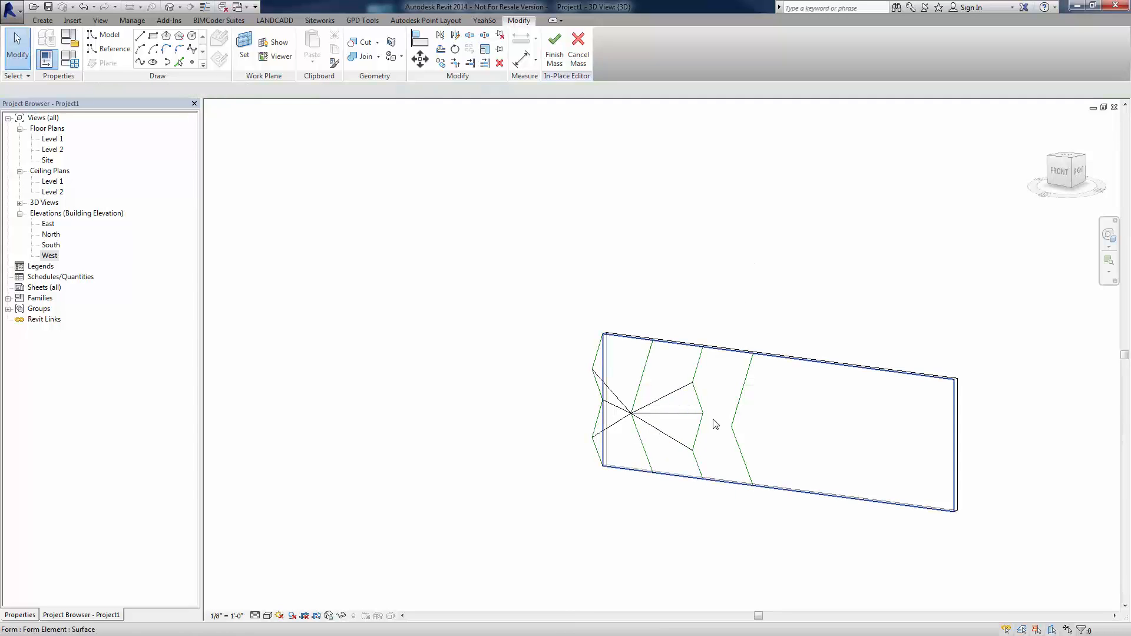
# - Create a solid form between the second zigzag profile and the last V profile
pyautogui.moveTo(714, 406); pyautogui.dragTo(593, 390, button='middle')
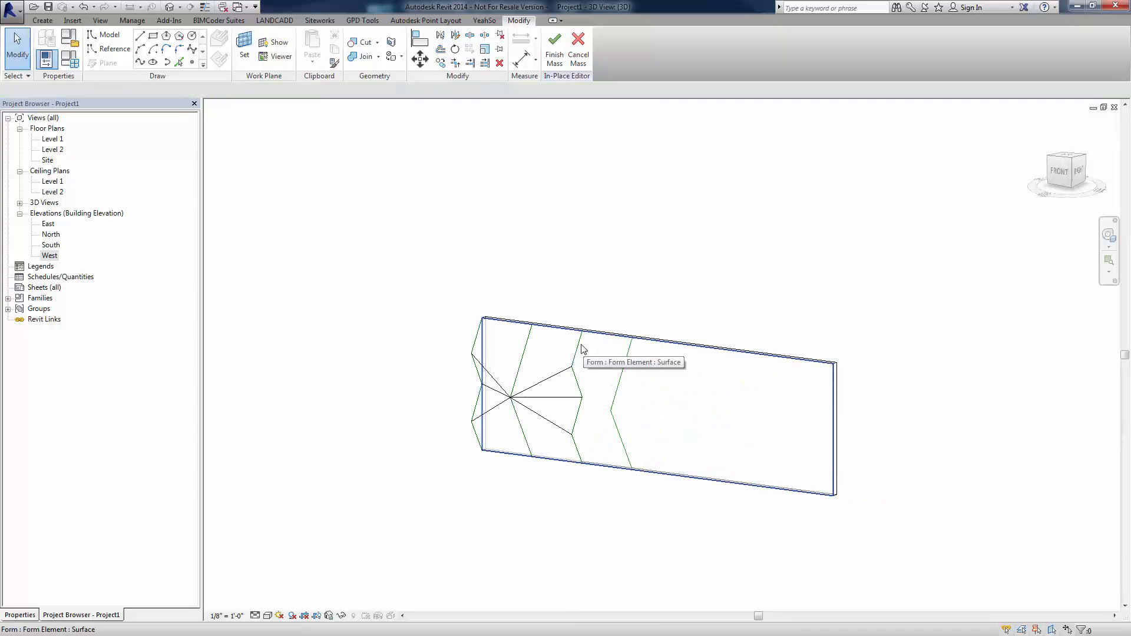
pyautogui.press('Tab')
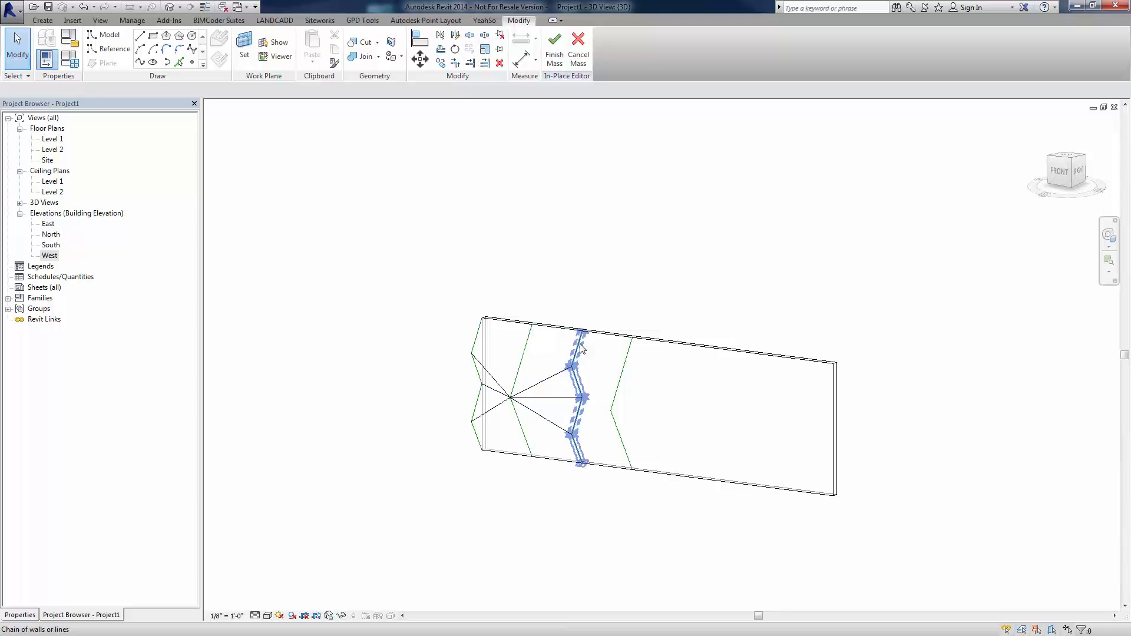
pyautogui.click(580, 348)
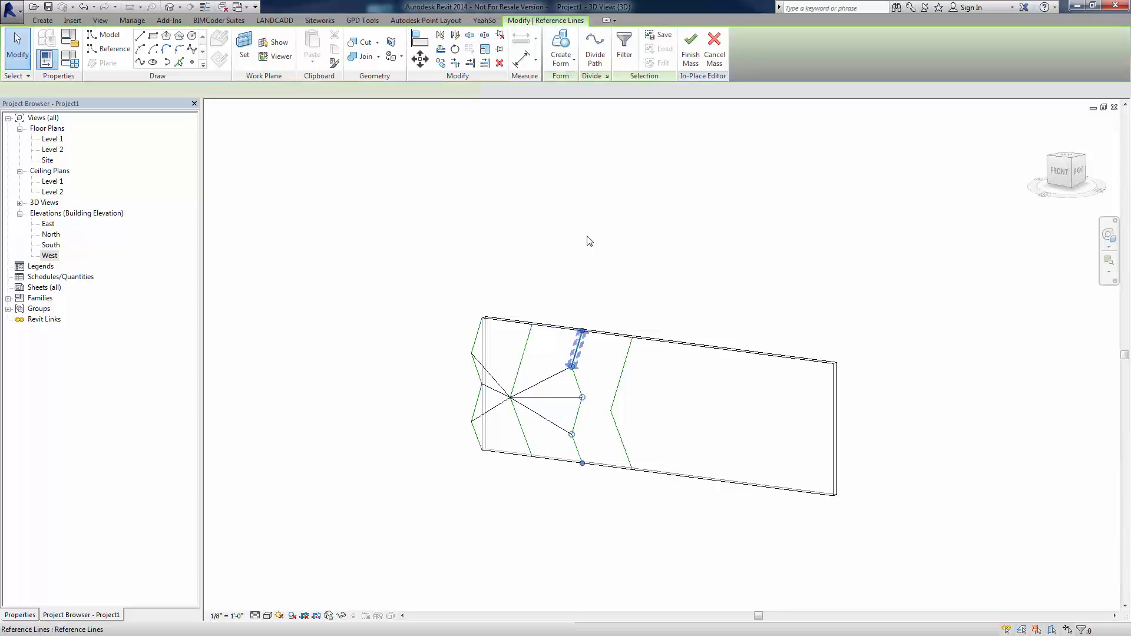
pyautogui.click(628, 371)
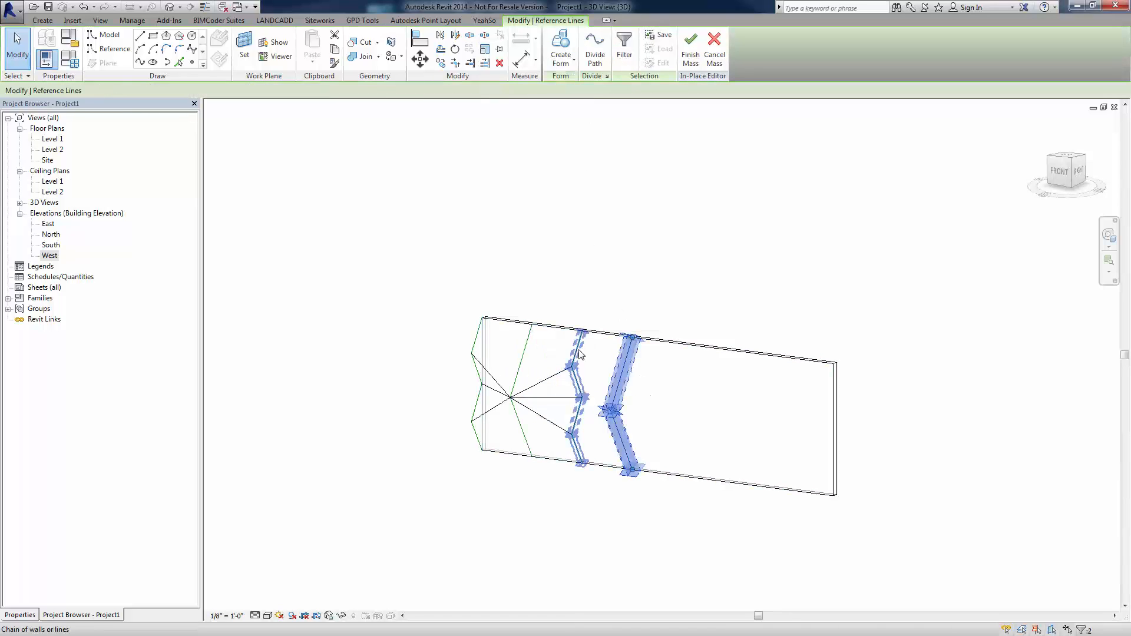
pyautogui.click(580, 353)
pyautogui.keyDown('ctrl'); pyautogui.click(622, 369); pyautogui.keyUp('ctrl')
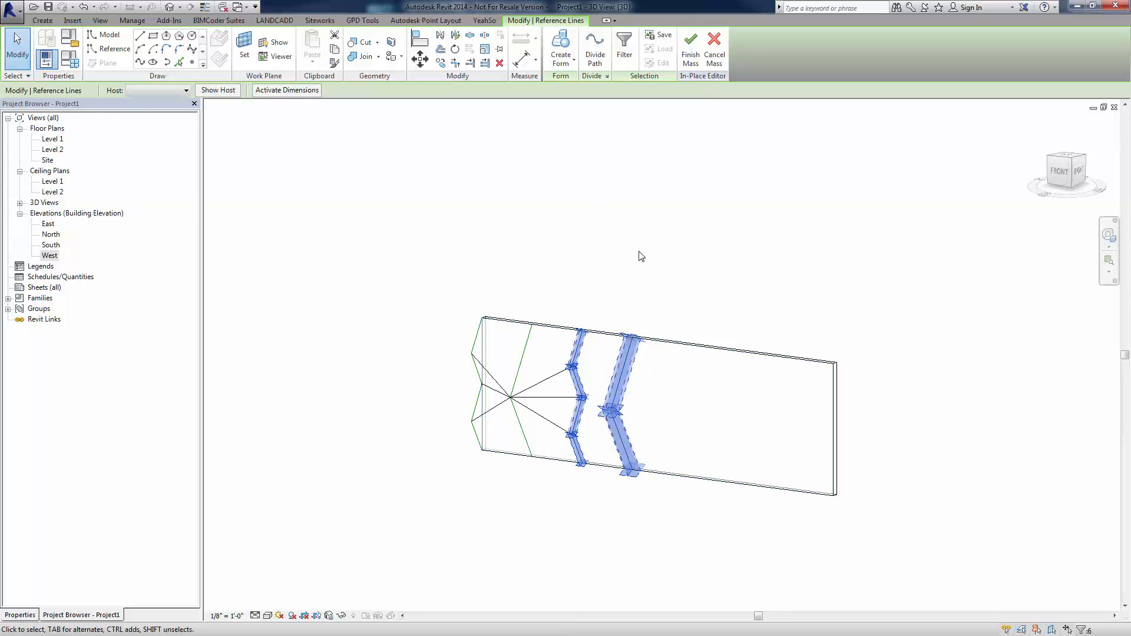
pyautogui.click(564, 58)
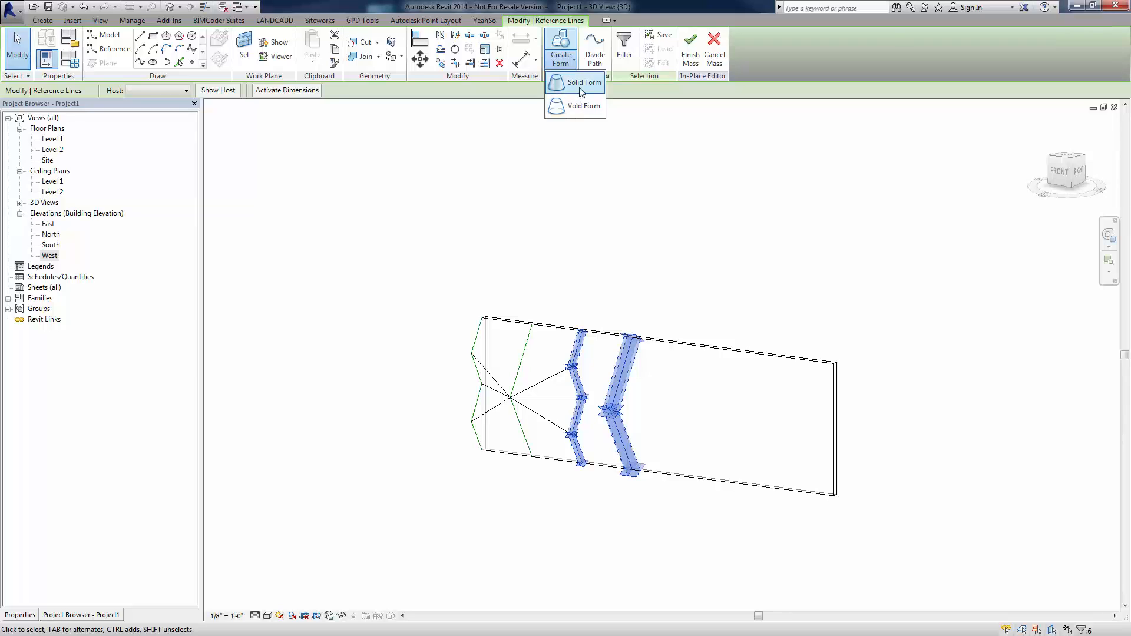
pyautogui.click(583, 86)
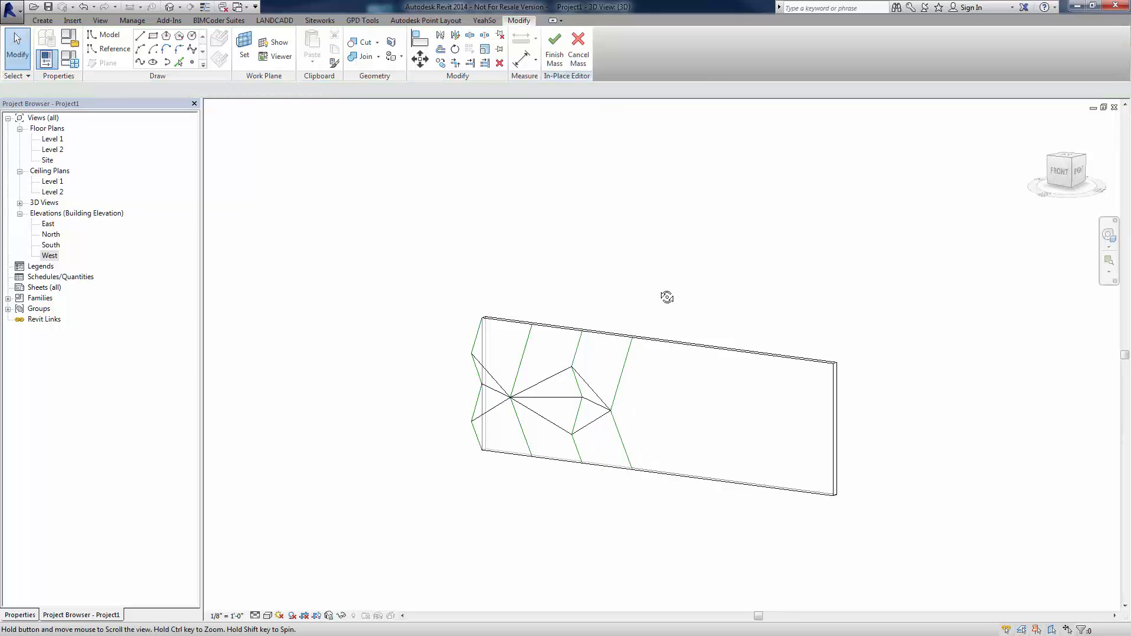
# - Finish the in-place mass and check the faceted wall in 3D
pyautogui.moveTo(666, 295)
pyautogui.keyDown('shift'); pyautogui.mouseDown(button='middle')
pyautogui.moveTo(655, 309)
pyautogui.moveTo(646, 294)
pyautogui.mouseUp(button='middle'); pyautogui.keyUp('shift')
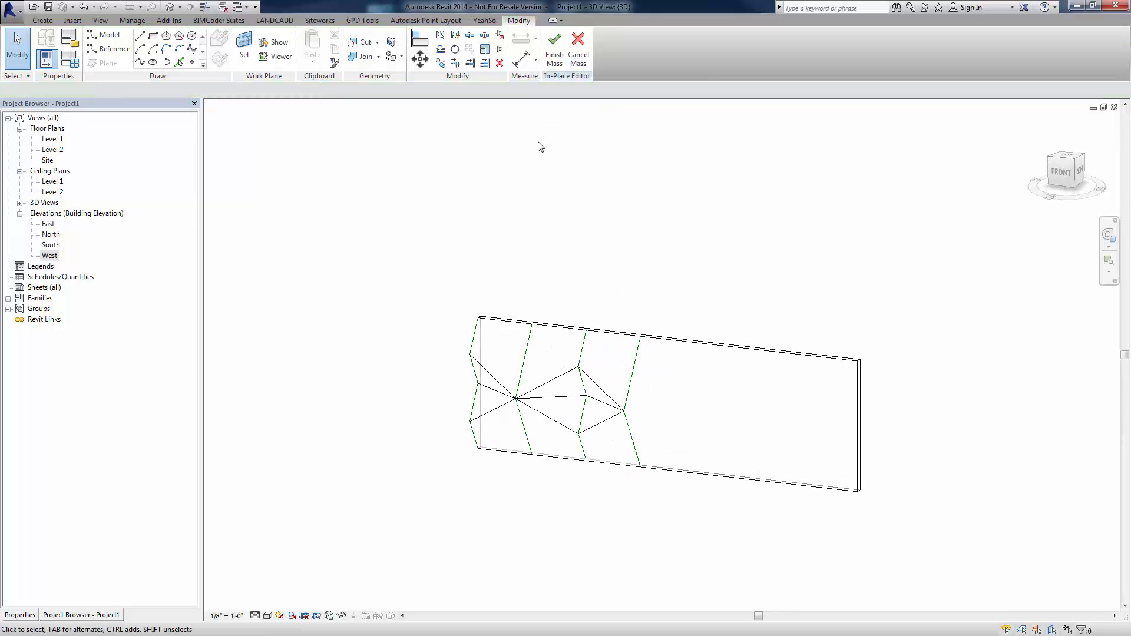
pyautogui.click(553, 59)
pyautogui.click(606, 573)
pyautogui.keyDown('shift'); pyautogui.moveTo(606, 573); pyautogui.dragTo(593, 525, button='middle'); pyautogui.keyUp('shift')
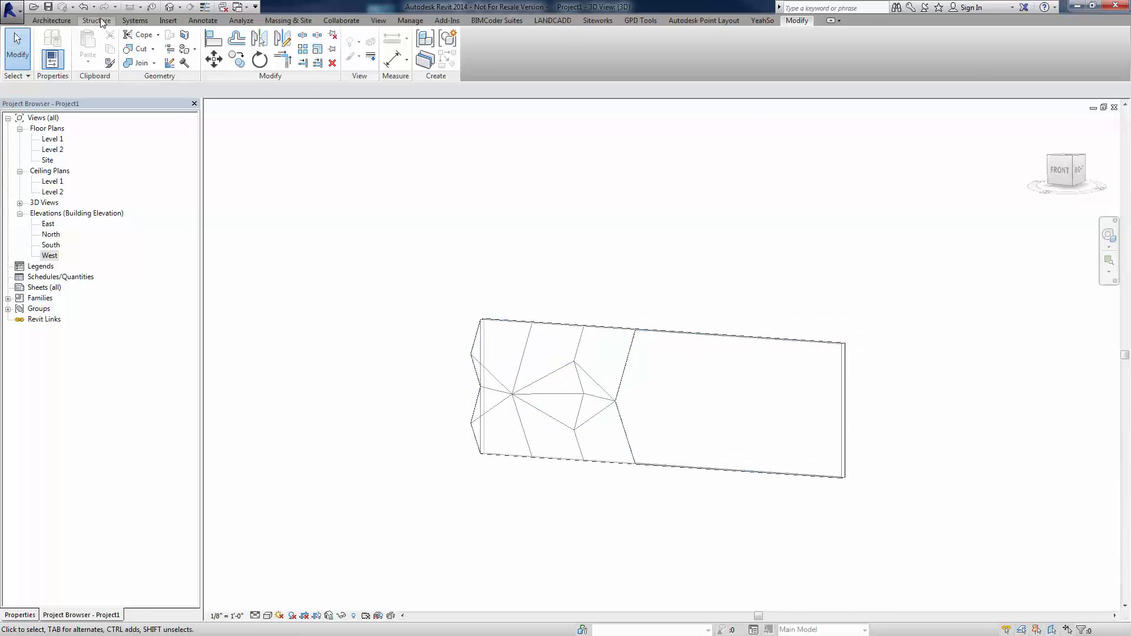
# - Start placing a curtain system by face on the mass
pyautogui.click(52, 20)
pyautogui.click(299, 47)
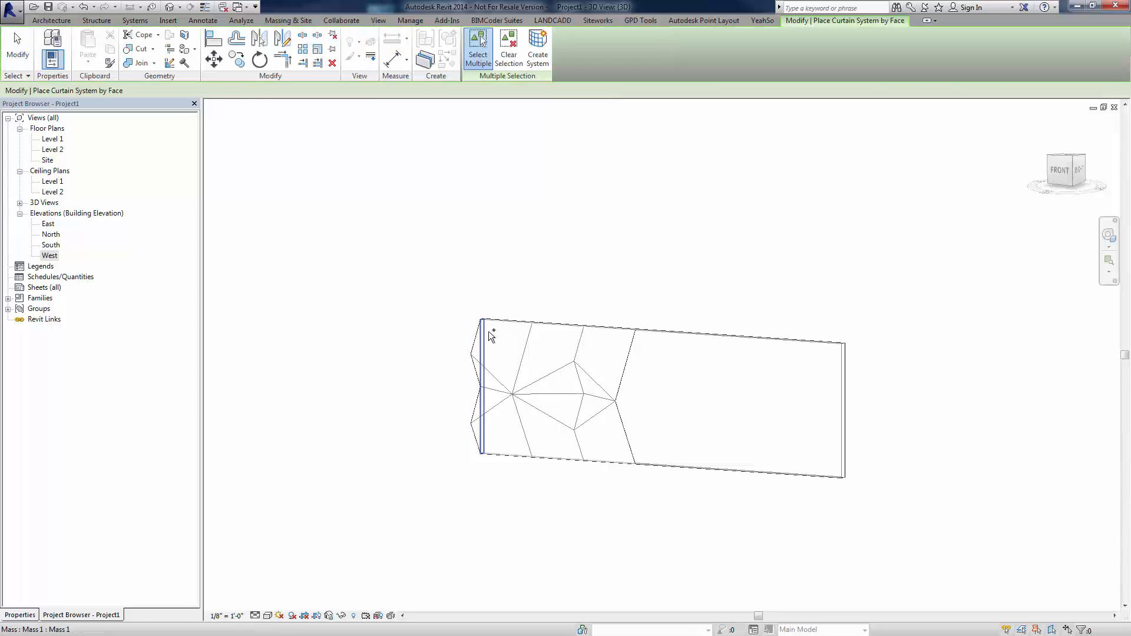